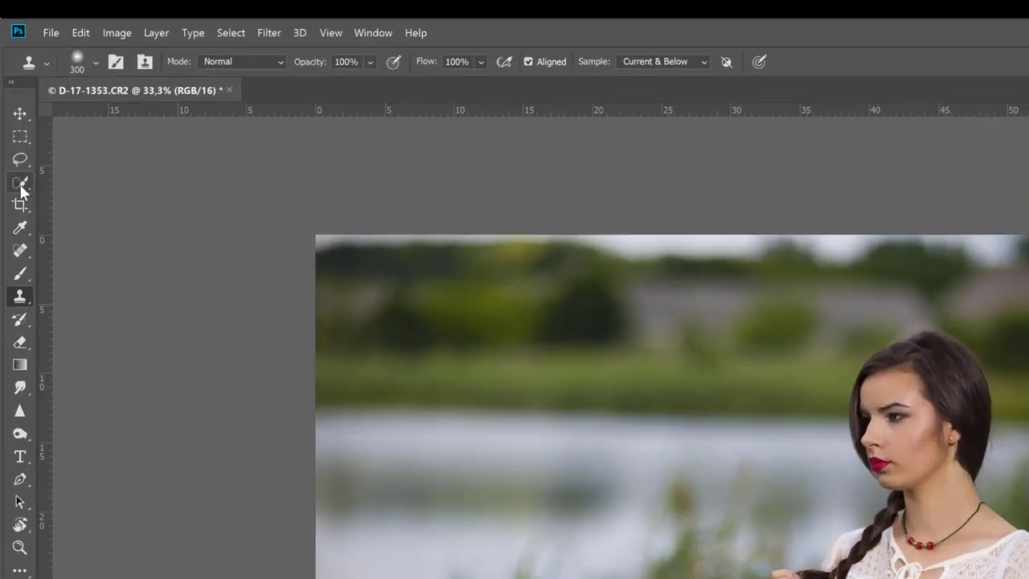
# Select the woman with Quick Selection's Select Subject, leaving the tool in Add to selection mode
pyautogui.click(12, 110)
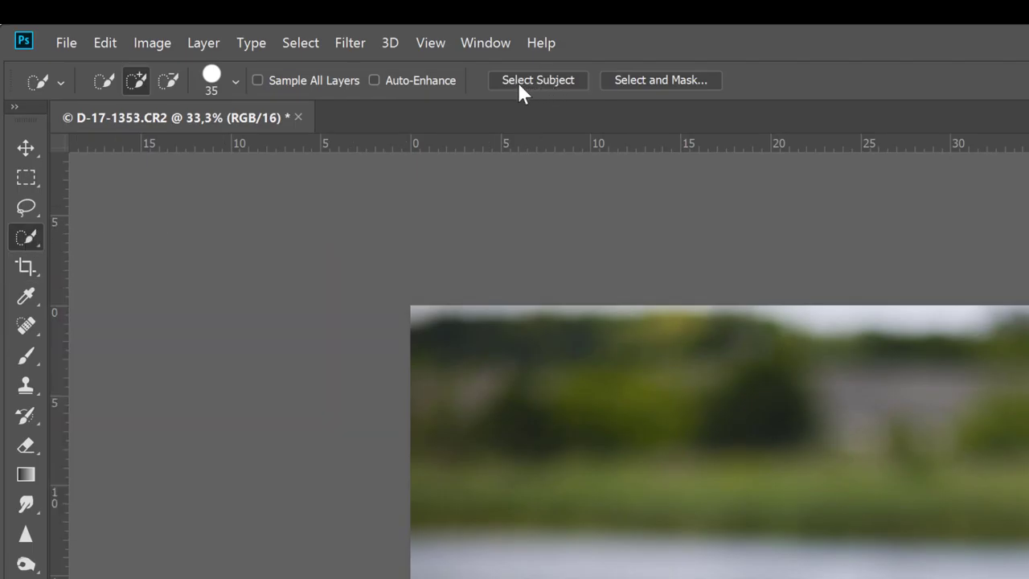
pyautogui.click(534, 80)
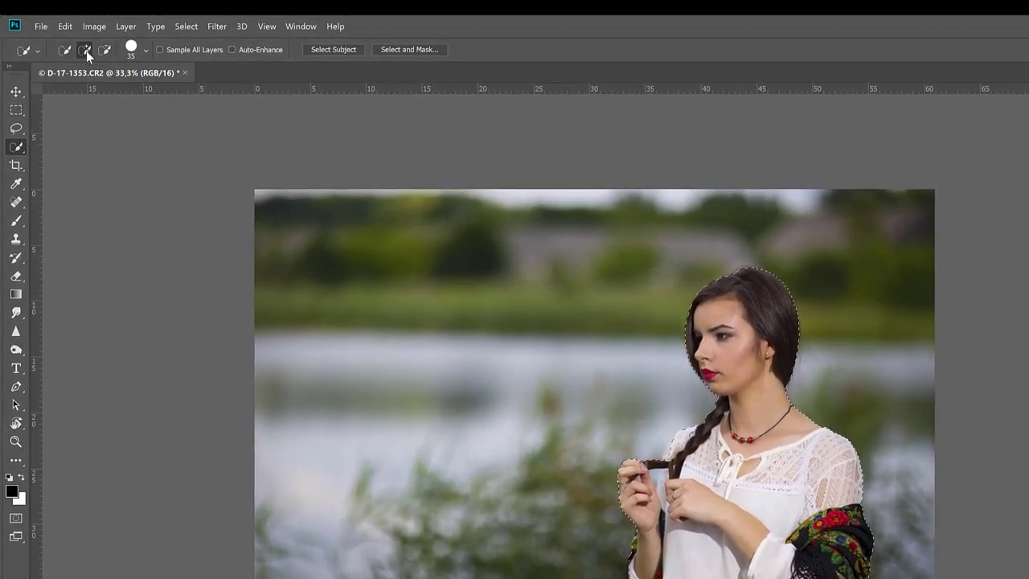
pyautogui.click(86, 51)
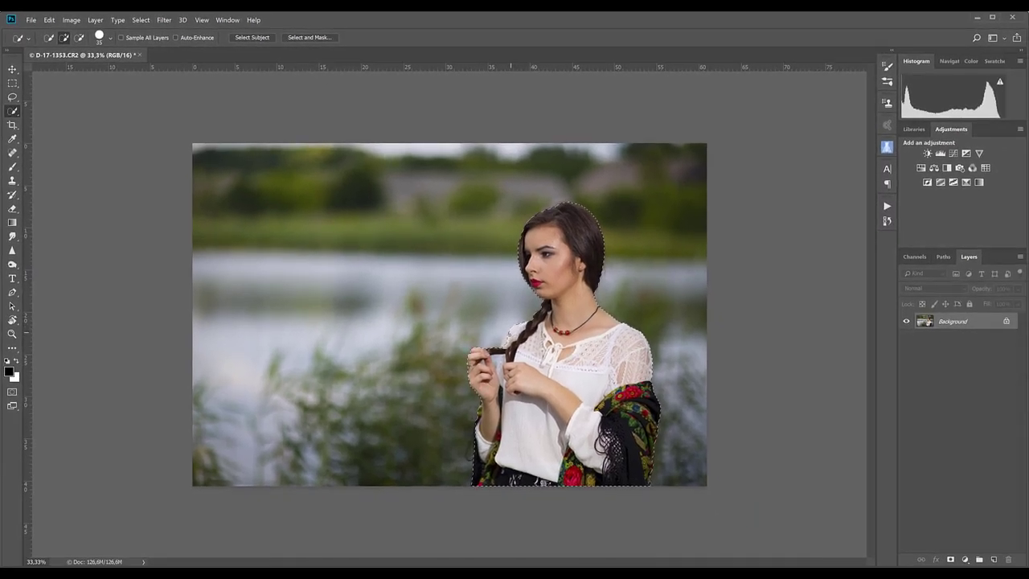
# At 100% zoom, subtract the background wedge above the woman's head from the selection
pyautogui.press('alt')
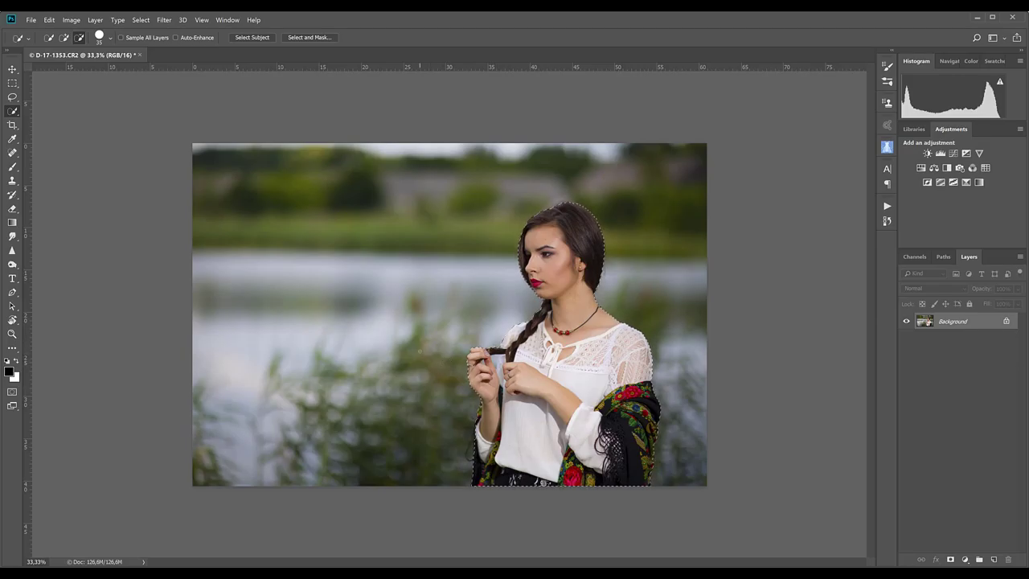
pyautogui.hotkey('ctrl', '1')
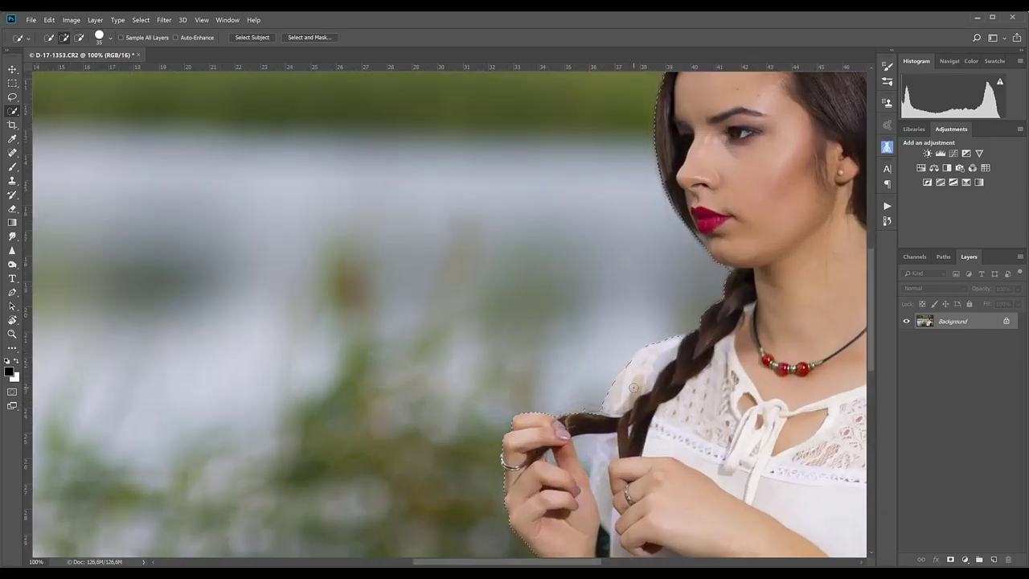
pyautogui.moveTo(624, 369); pyautogui.dragTo(311, 369)
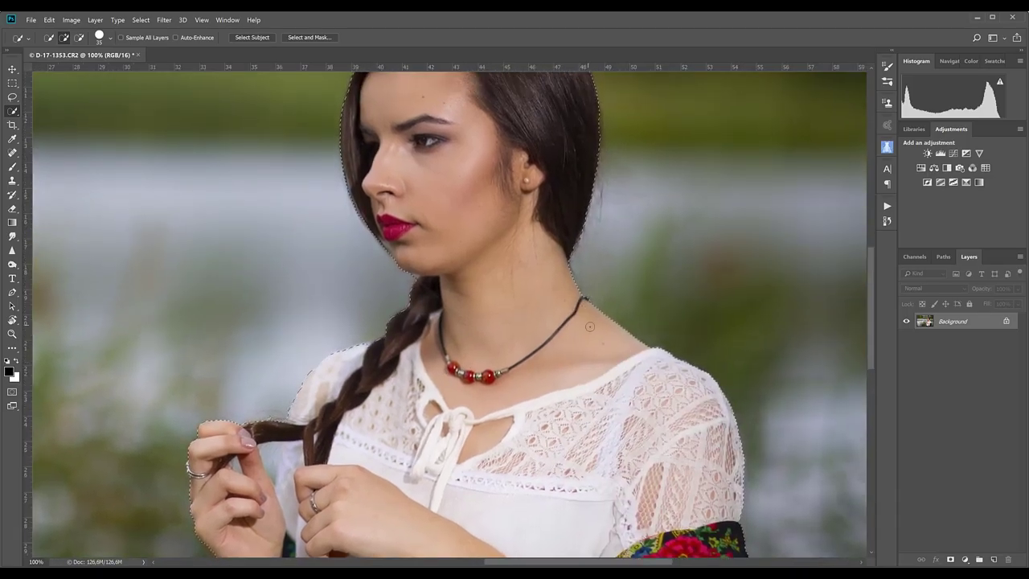
pyautogui.moveTo(556, 194); pyautogui.dragTo(575, 322)
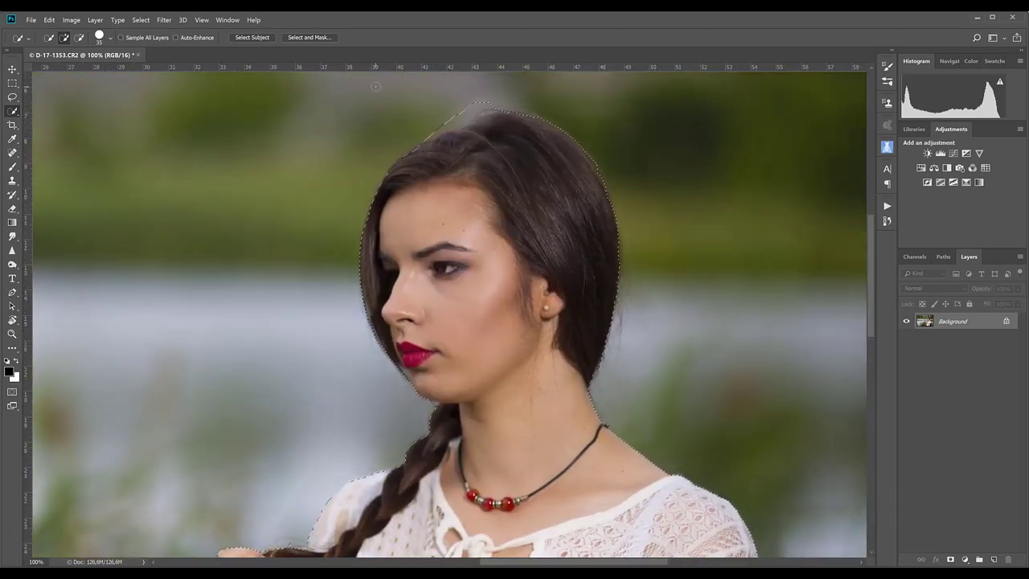
pyautogui.press('alt')
pyautogui.moveTo(455, 87); pyautogui.dragTo(440, 117)
# Check the selection around the shawl, hands and blouse, then fit the photo on screen
pyautogui.moveTo(548, 428); pyautogui.dragTo(635, 363)
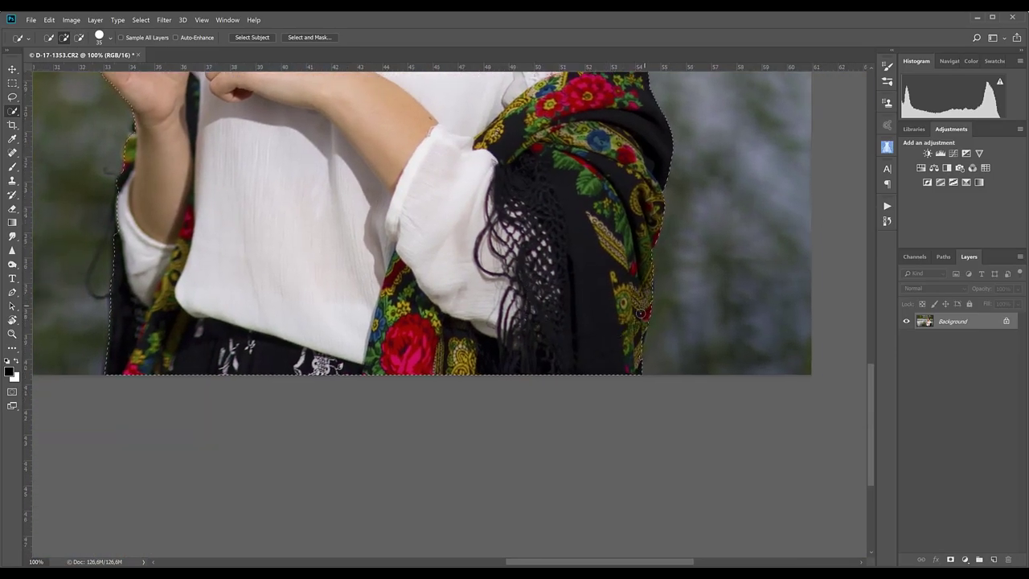
pyautogui.press('alt')
pyautogui.moveTo(117, 221); pyautogui.dragTo(201, 270)
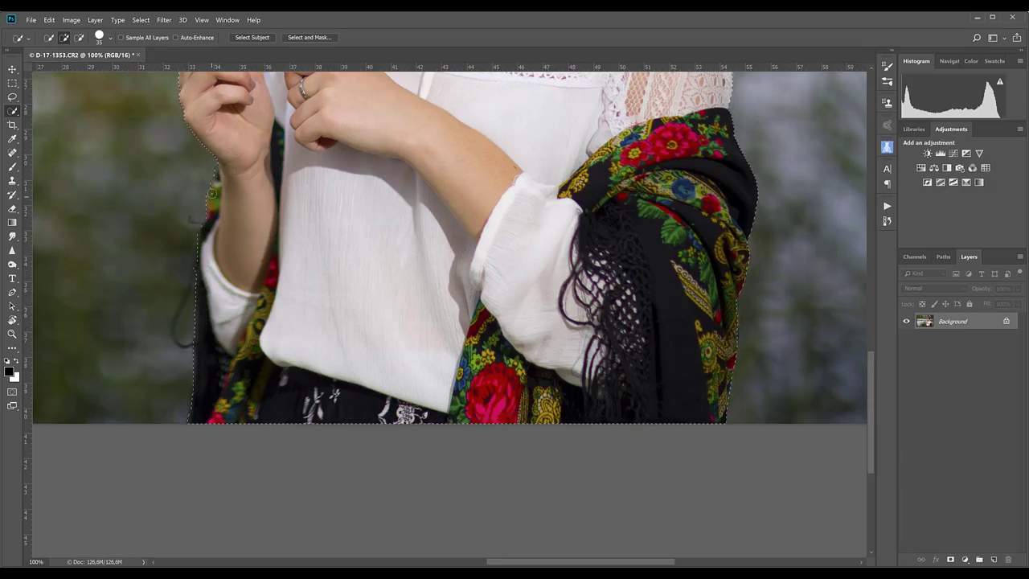
pyautogui.scroll(5, 212, 408)
pyautogui.scroll(1, 242, 322)
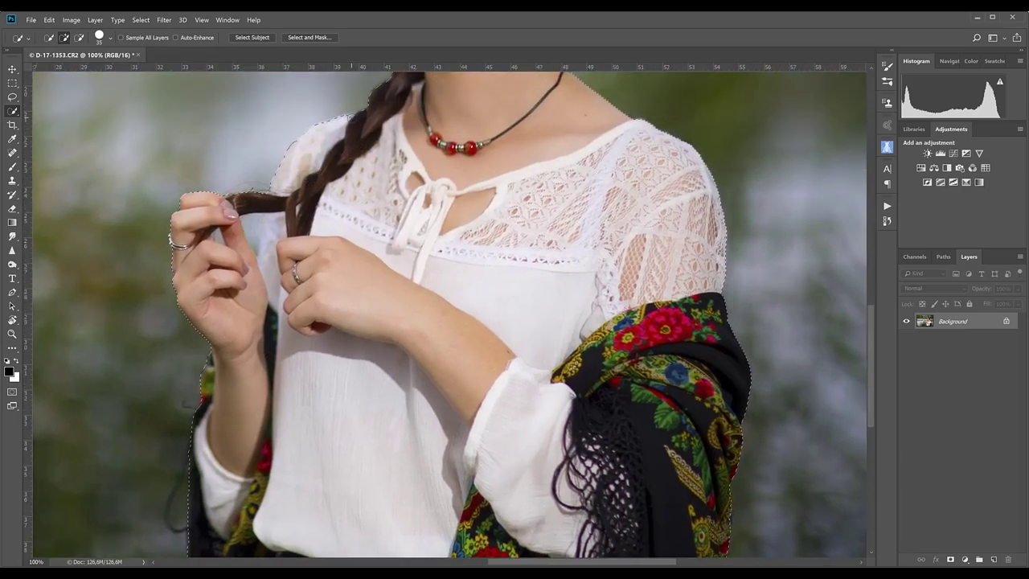
pyautogui.scroll(3, 366, 141)
pyautogui.scroll(1, 353, 161)
pyautogui.scroll(5, 355, 185)
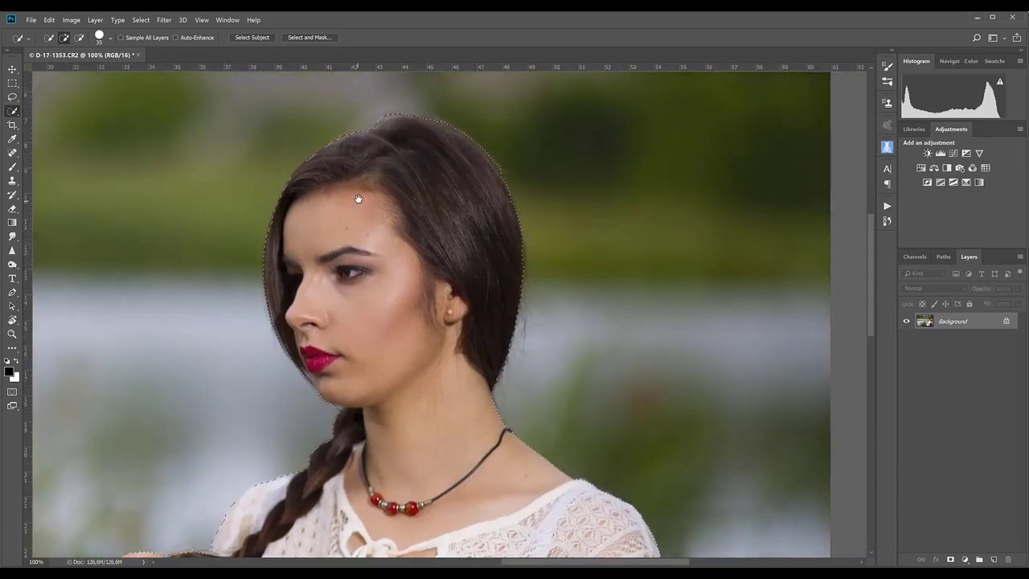
pyautogui.hotkey('ctrl', '0')
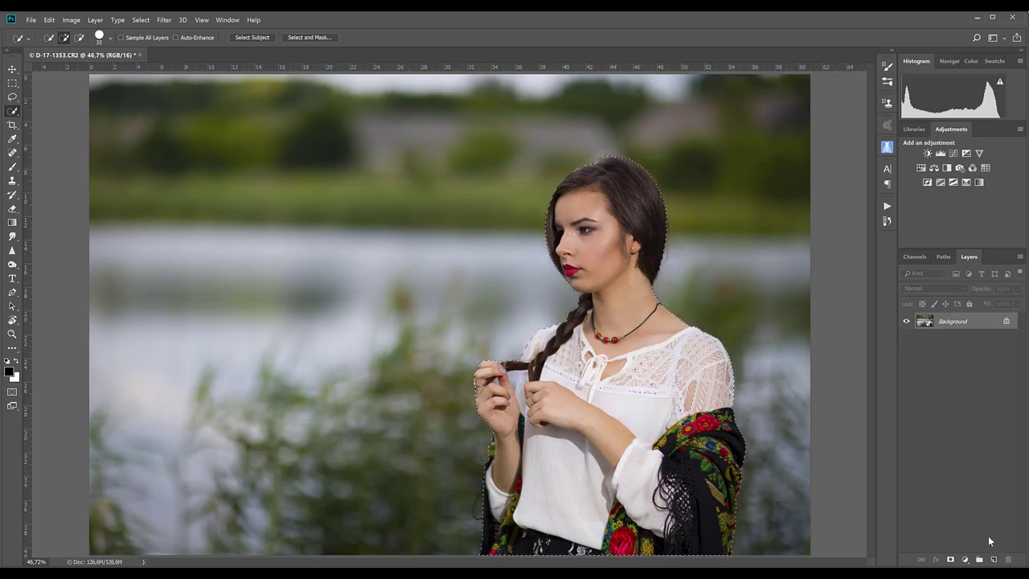
# Copy the selected woman from Background onto a new Layer 1, checking the cut-out by toggling Background
pyautogui.click(995, 560)
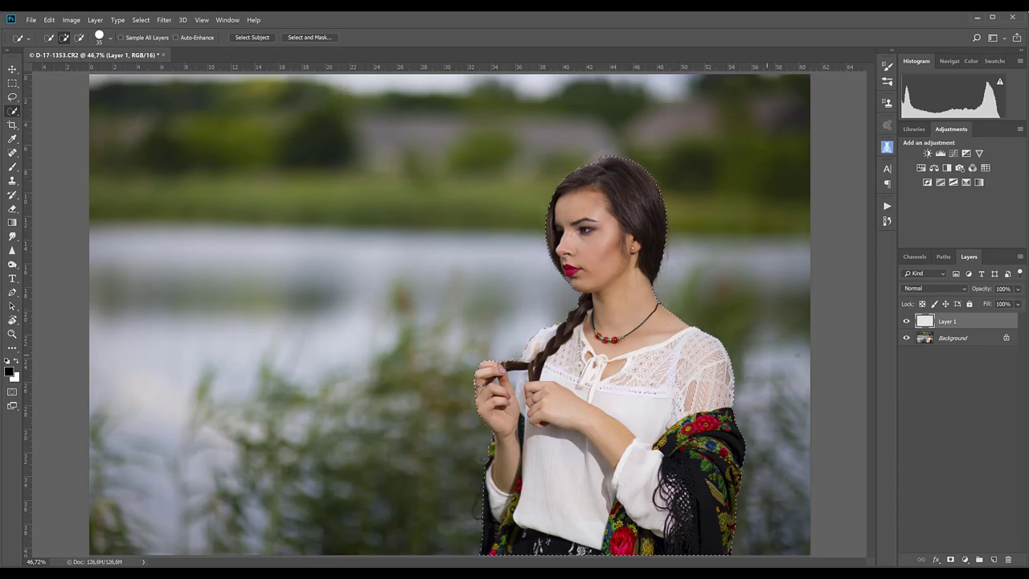
pyautogui.click(923, 339)
pyautogui.hotkey('ctrl', 'c')
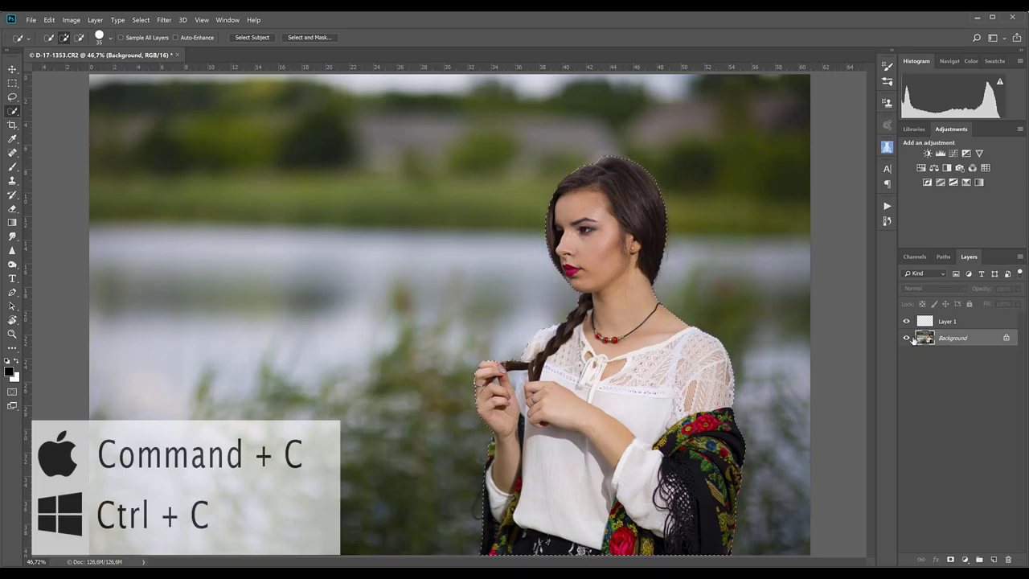
pyautogui.click(926, 323)
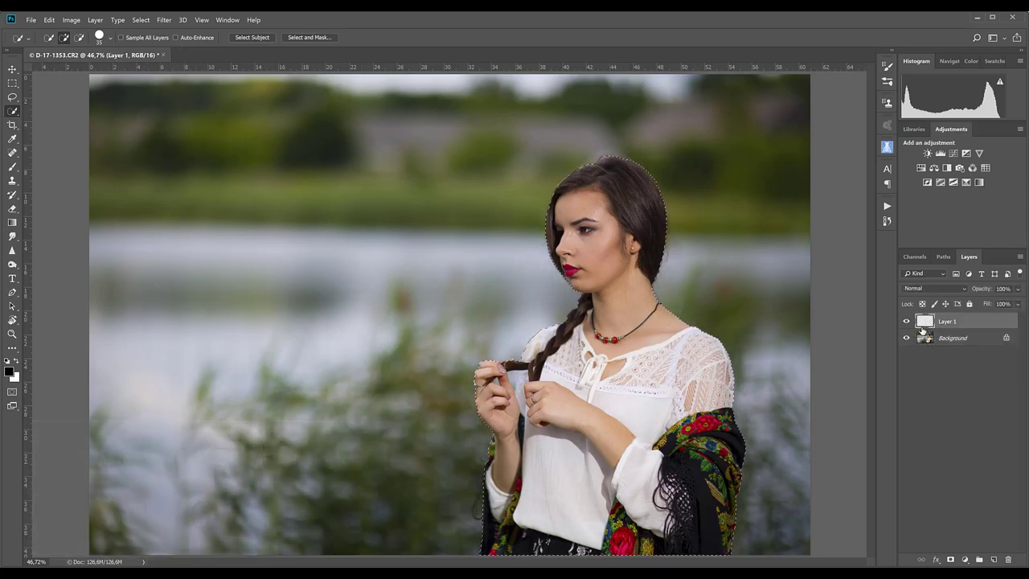
pyautogui.hotkey('ctrl', 'v')
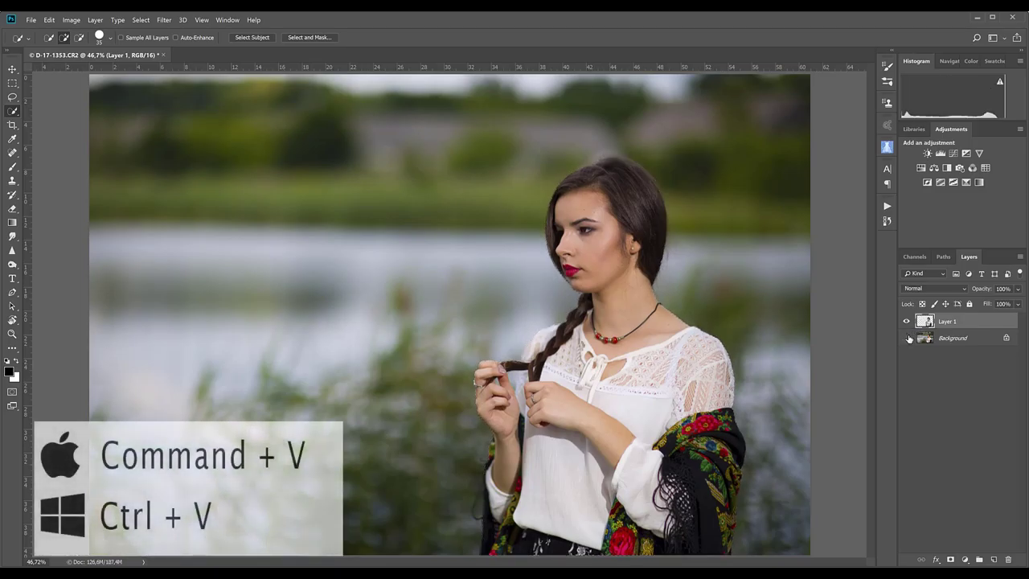
pyautogui.click(906, 338)
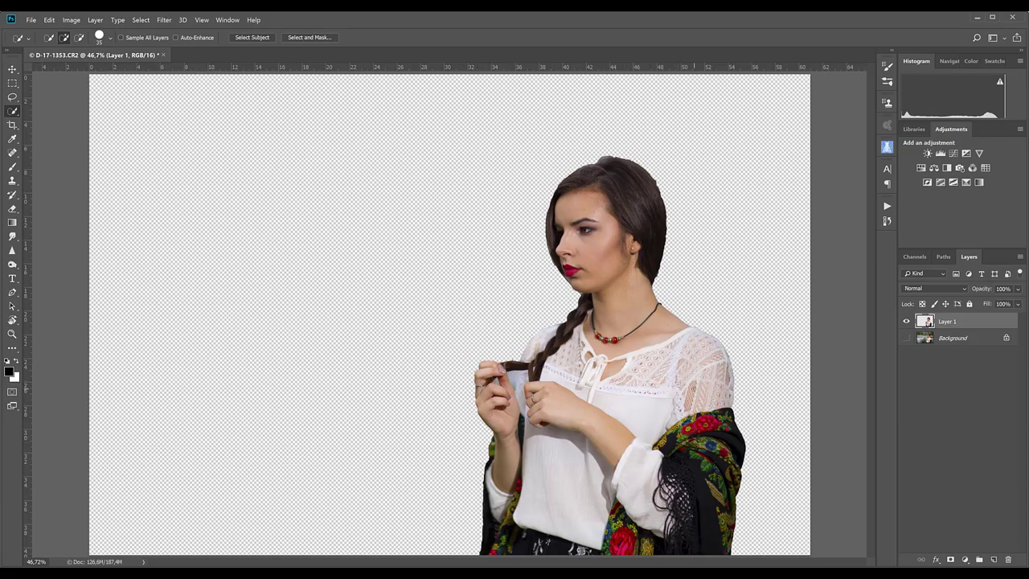
pyautogui.click(905, 337)
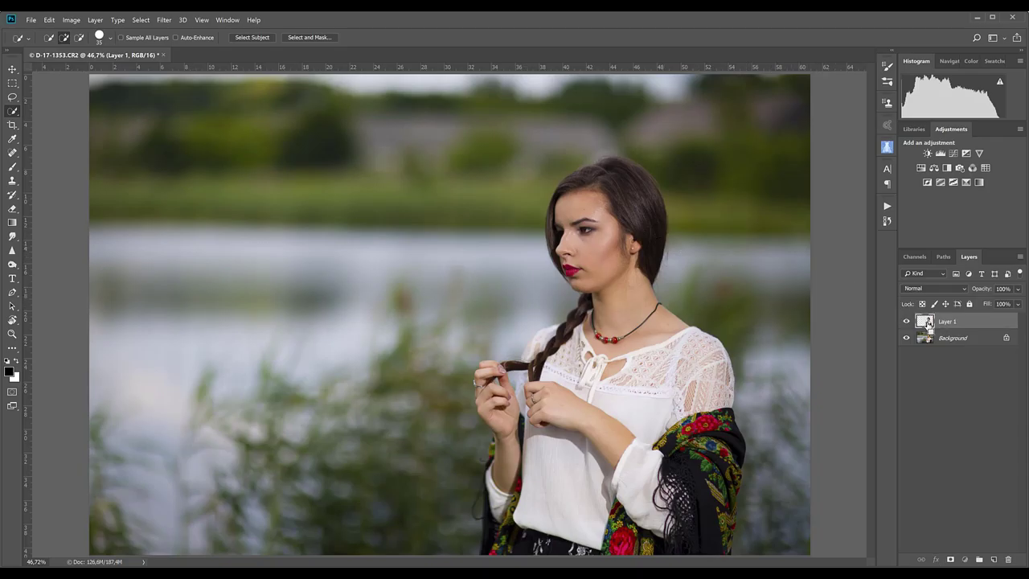
# Load Layer 1's outline, hide Layer 1, Content-Aware fill the woman out of Background, then deselect
pyautogui.keyDown('ctrl'); pyautogui.click(928, 324); pyautogui.keyUp('ctrl')
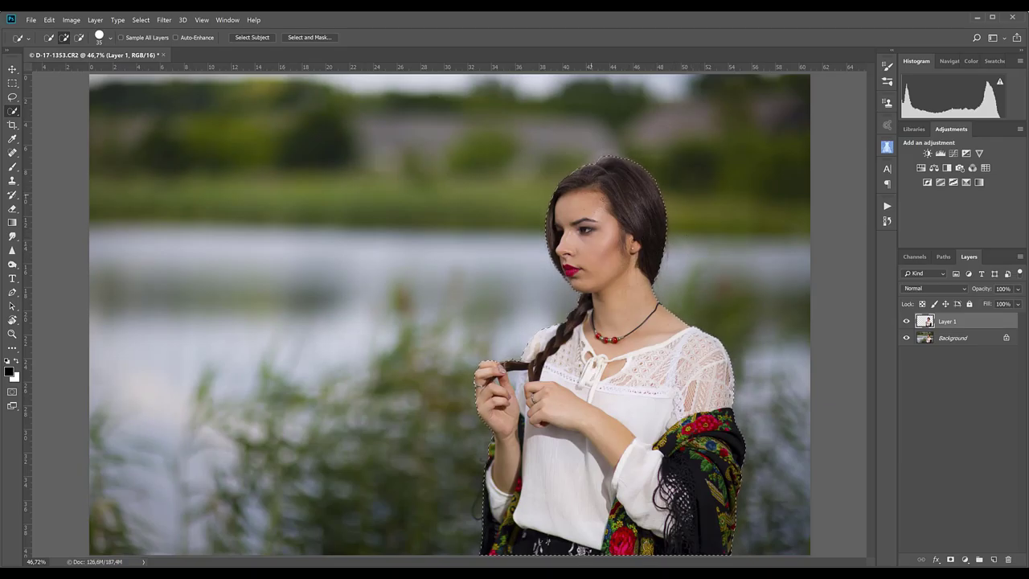
pyautogui.click(925, 339)
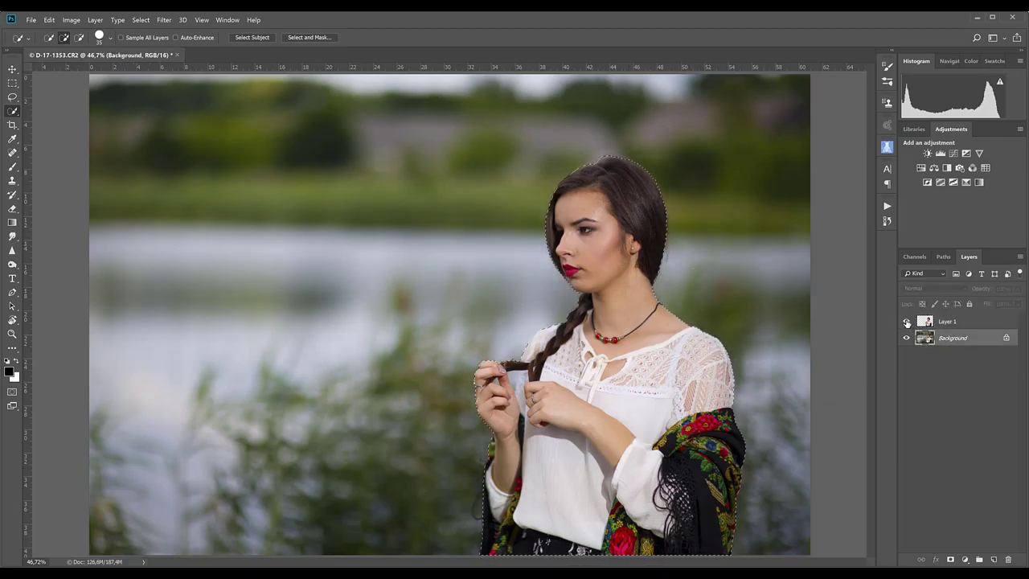
pyautogui.click(907, 323)
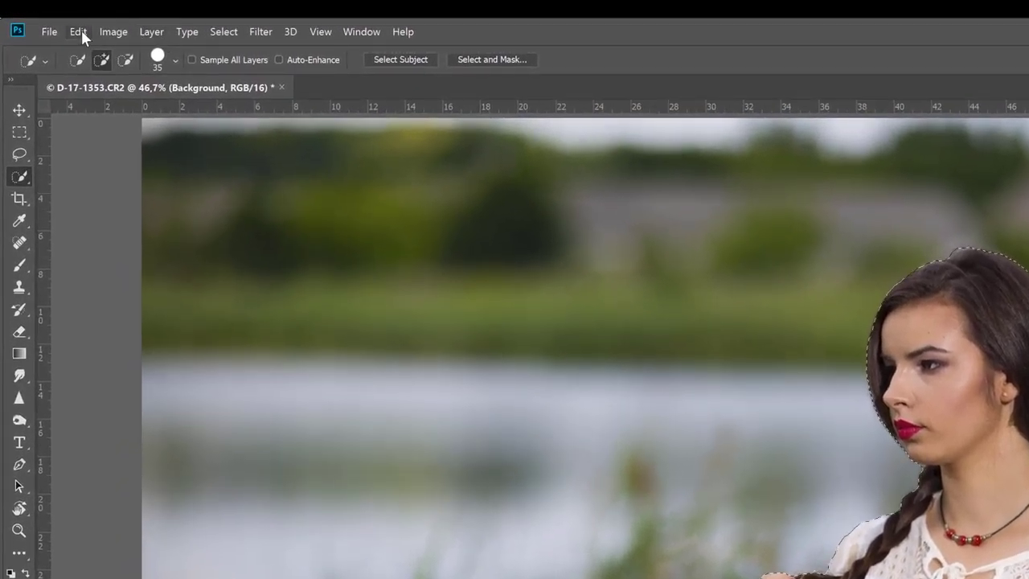
pyautogui.click(80, 31)
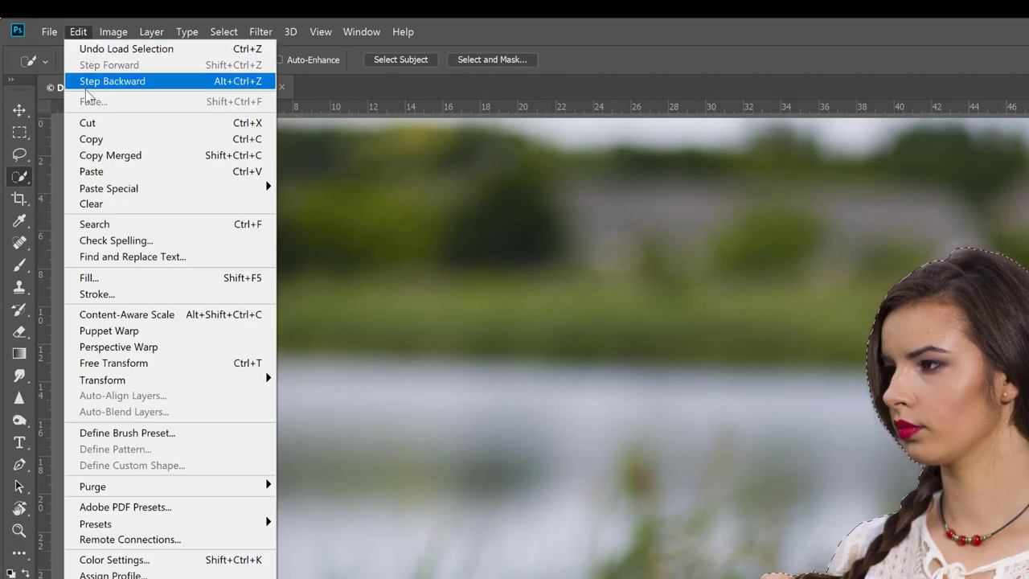
pyautogui.click(104, 279)
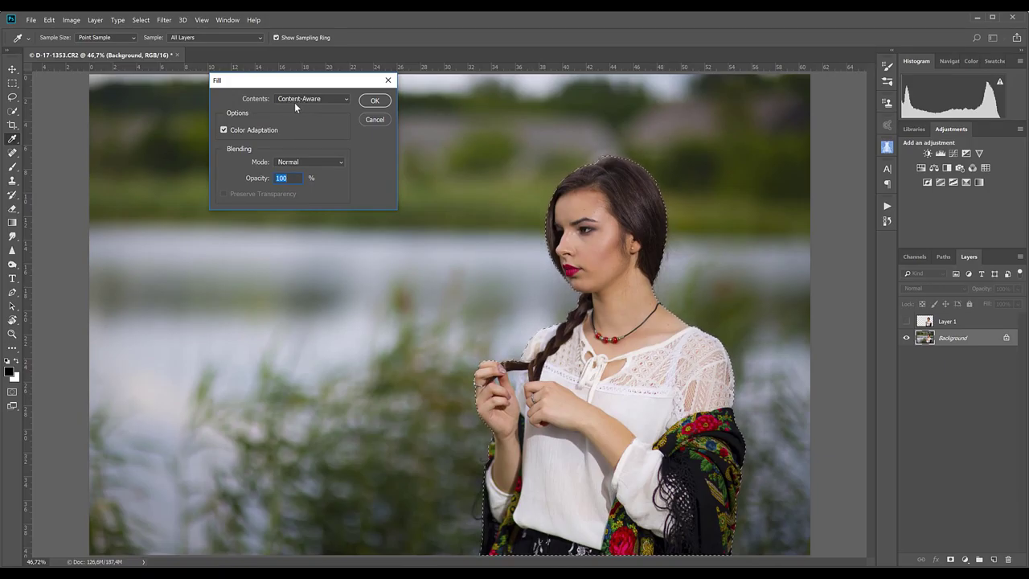
pyautogui.click(376, 100)
pyautogui.press('w')
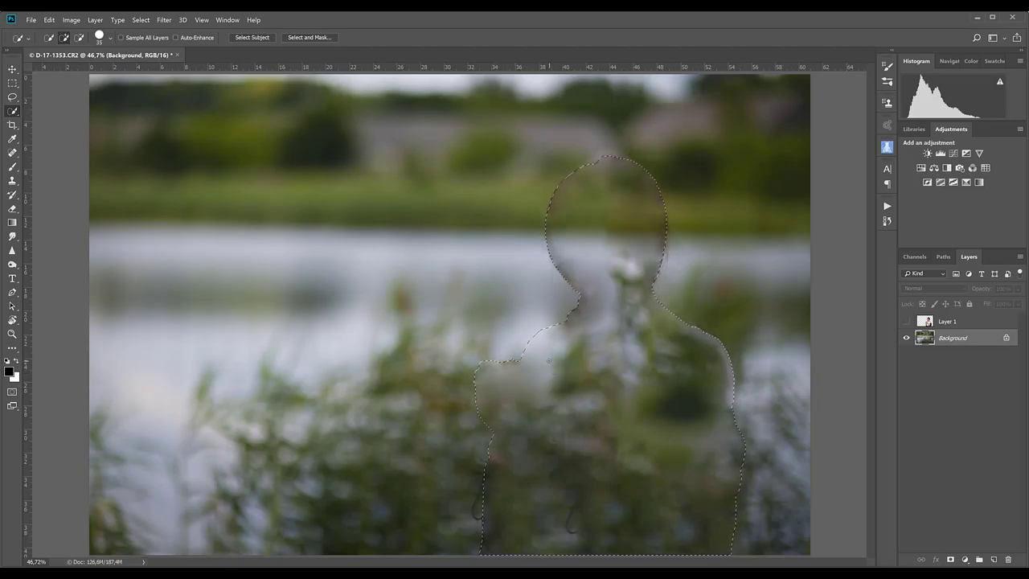
pyautogui.hotkey('ctrl', 'd')
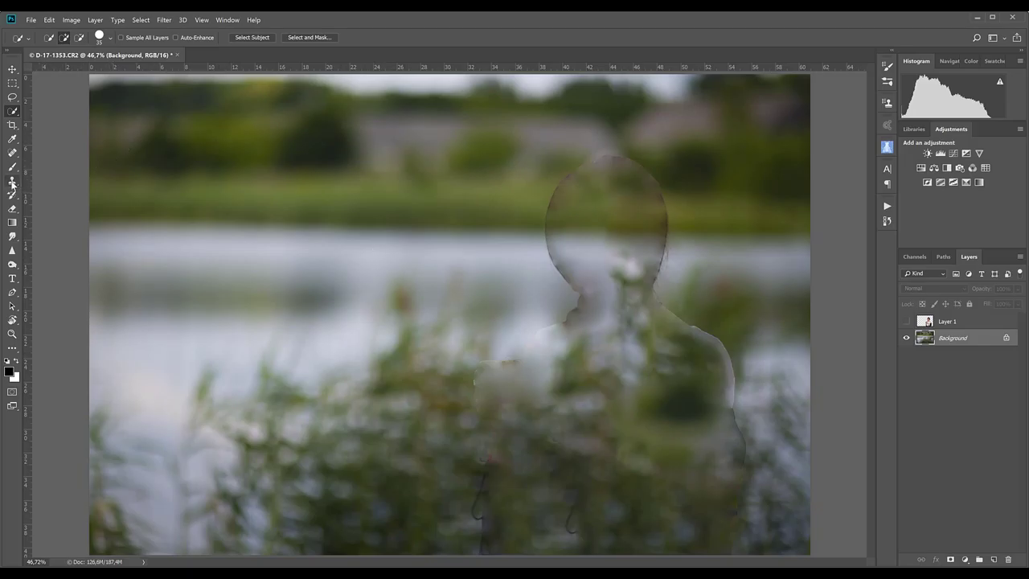
# Clone Stamp away the figure's neck, shoulder and head outline on the Background, using a 150 brush
pyautogui.click(12, 183)
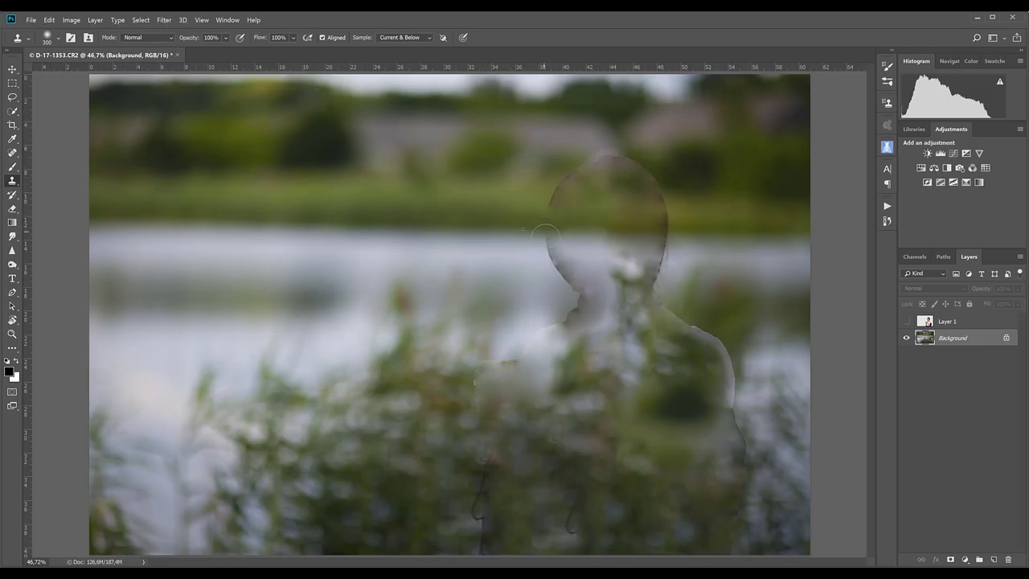
pyautogui.moveTo(544, 218); pyautogui.dragTo(566, 285)
pyautogui.press('[')
pyautogui.press('[')
pyautogui.press('[')
pyautogui.moveTo(551, 205)
pyautogui.mouseDown()
pyautogui.moveTo(587, 158)
pyautogui.moveTo(625, 158)
pyautogui.moveTo(662, 195)
pyautogui.moveTo(670, 241)
pyautogui.moveTo(657, 272)
pyautogui.mouseUp()
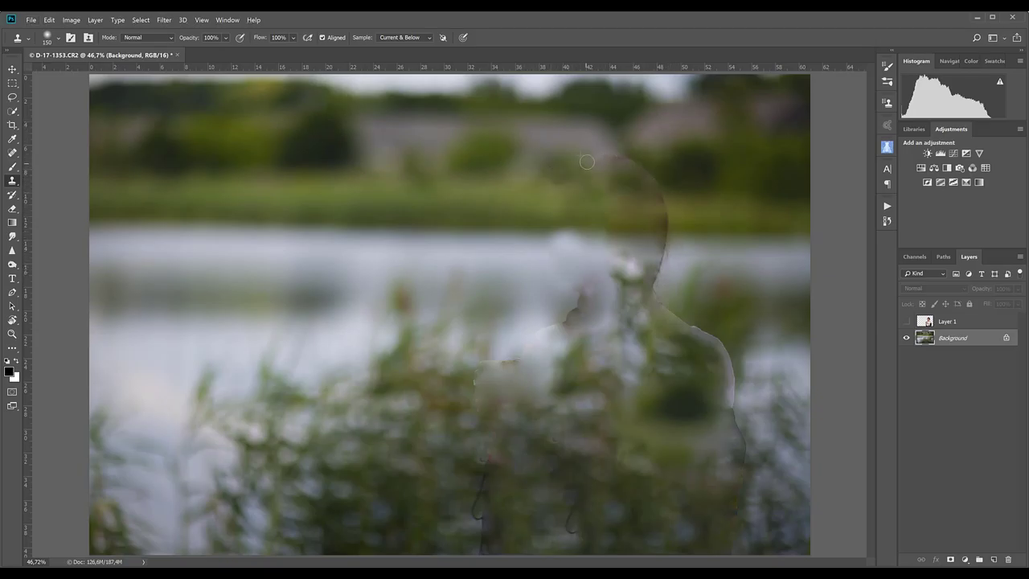
pyautogui.moveTo(592, 152)
pyautogui.mouseDown()
pyautogui.moveTo(649, 168)
pyautogui.moveTo(665, 262)
pyautogui.moveTo(695, 241)
pyautogui.moveTo(679, 254)
pyautogui.moveTo(655, 237)
pyautogui.mouseUp()
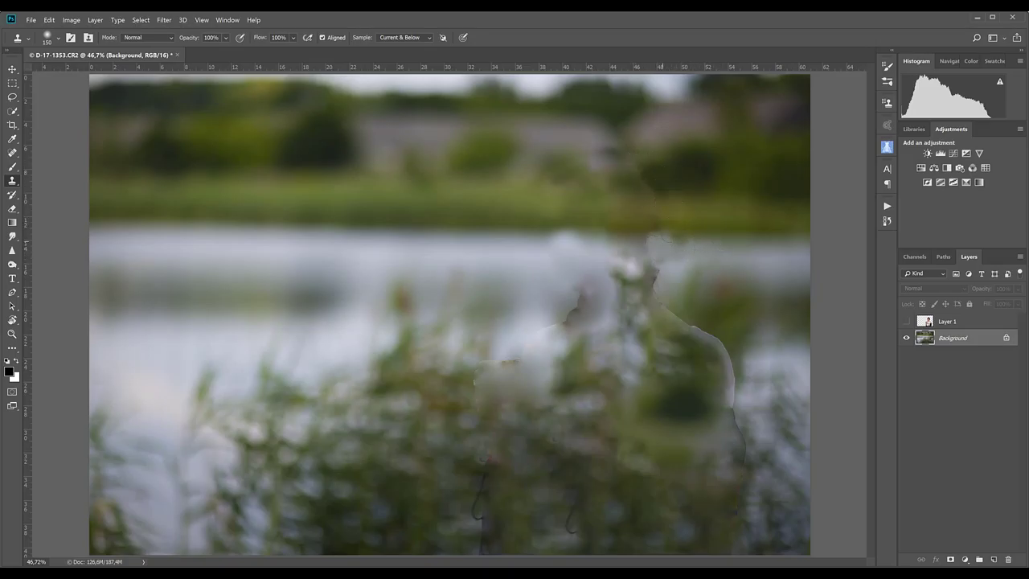
pyautogui.press(']')
pyautogui.press(']')
pyautogui.press(']')
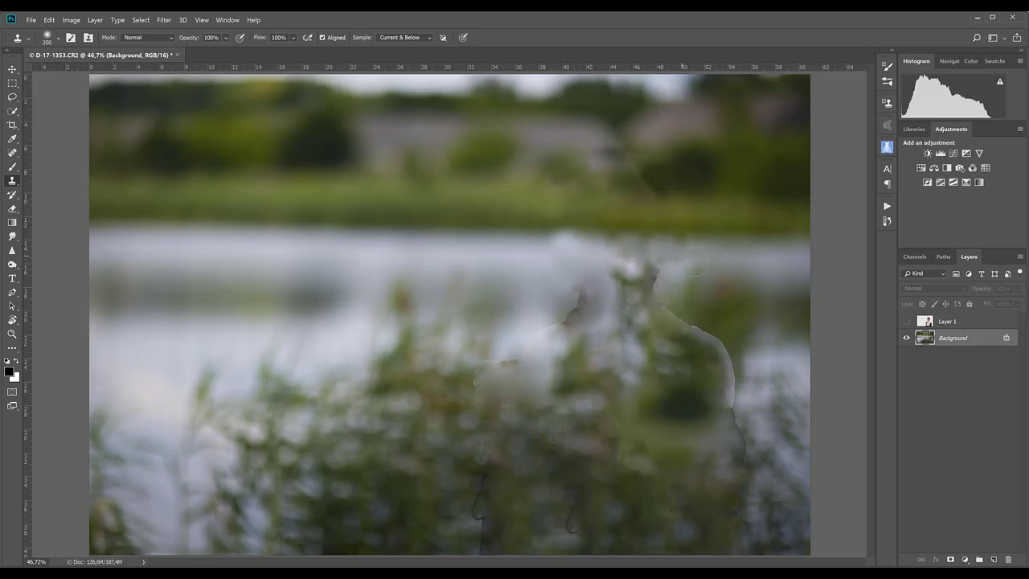
# Clone over the remaining dark edges, lower lines and bright water spots, then show Layer 1 again
pyautogui.moveTo(636, 181); pyautogui.dragTo(635, 164)
pyautogui.moveTo(574, 278)
pyautogui.mouseDown()
pyautogui.moveTo(579, 305)
pyautogui.moveTo(567, 330)
pyautogui.moveTo(483, 385)
pyautogui.moveTo(481, 555)
pyautogui.mouseUp()
pyautogui.press('[')
pyautogui.press('[')
pyautogui.press('[')
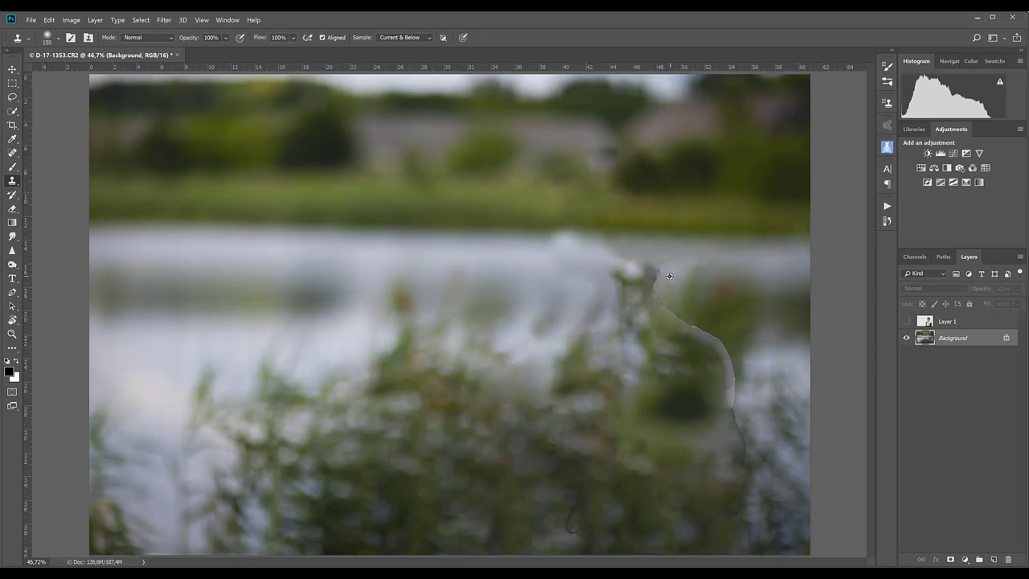
pyautogui.moveTo(662, 273)
pyautogui.mouseDown()
pyautogui.moveTo(686, 278)
pyautogui.moveTo(668, 288)
pyautogui.moveTo(726, 345)
pyautogui.moveTo(747, 428)
pyautogui.moveTo(733, 539)
pyautogui.mouseUp()
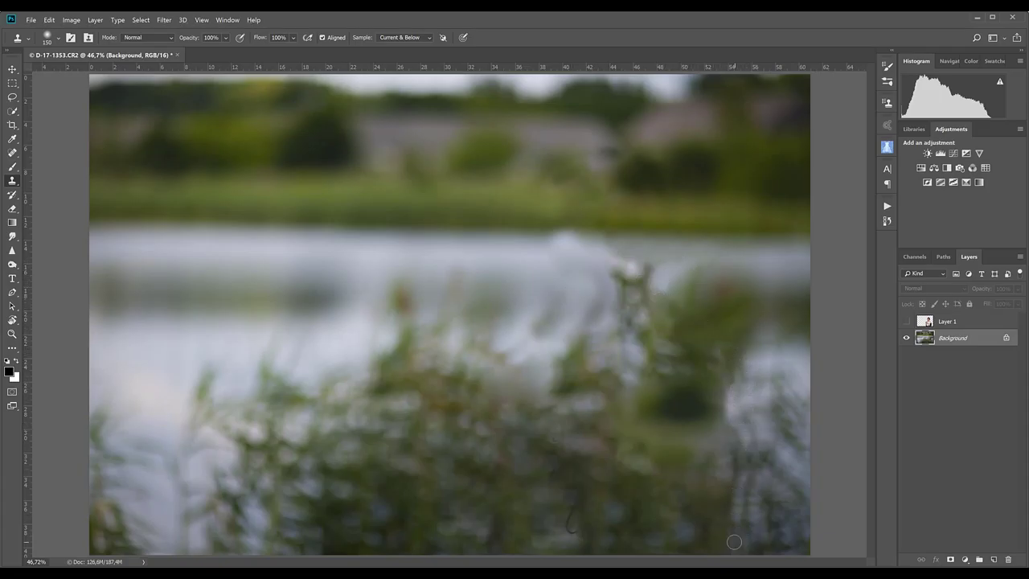
pyautogui.moveTo(573, 503); pyautogui.dragTo(570, 532)
pyautogui.keyDown('alt'); pyautogui.click(441, 495); pyautogui.keyUp('alt')
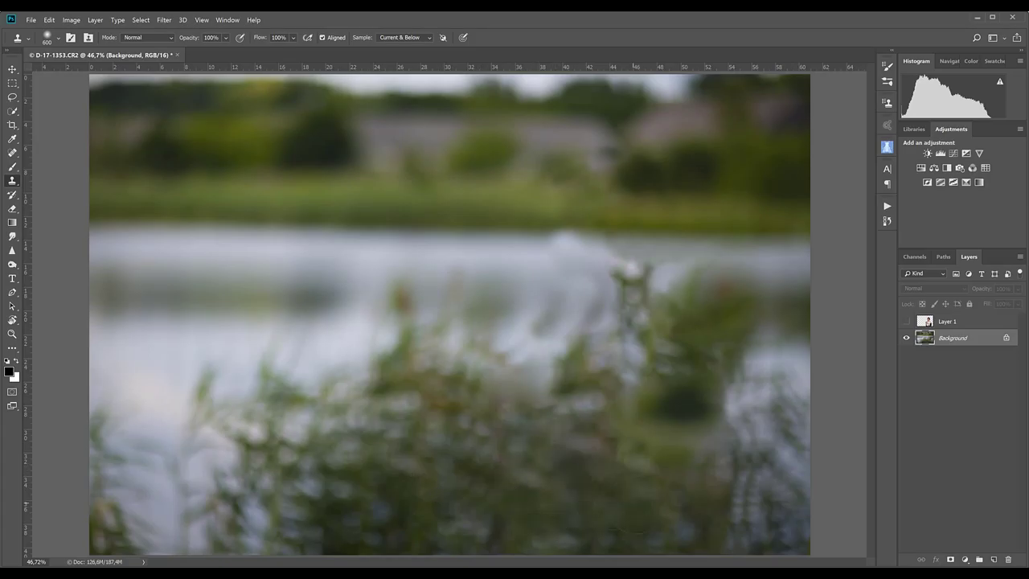
pyautogui.moveTo(708, 378); pyautogui.dragTo(748, 438)
pyautogui.moveTo(509, 258); pyautogui.dragTo(643, 273)
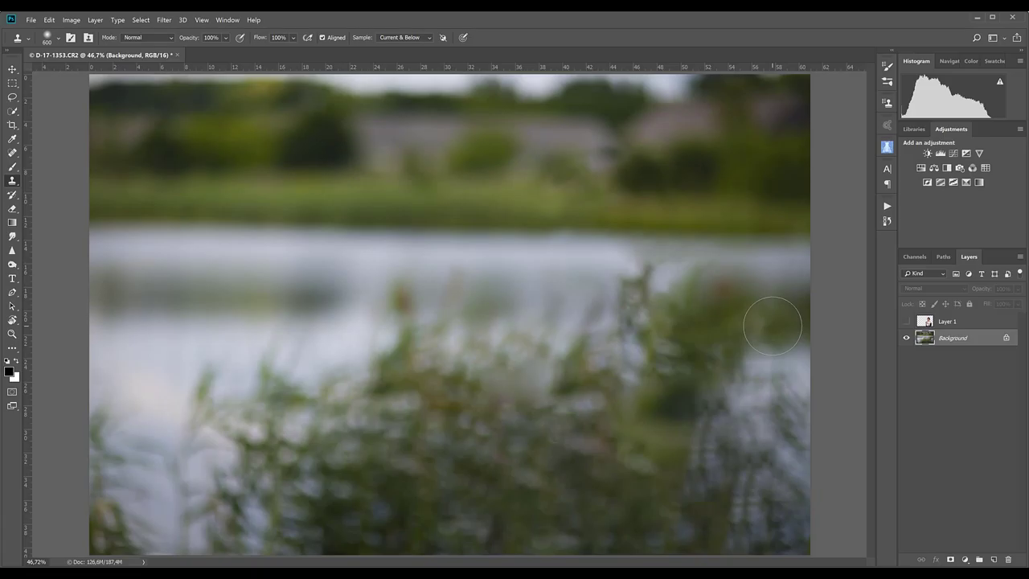
pyautogui.click(907, 322)
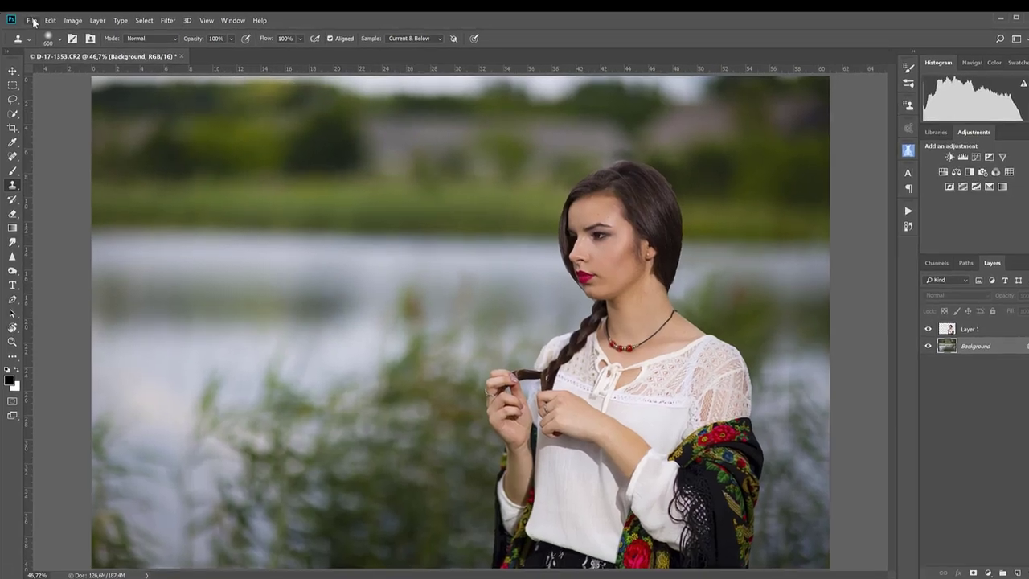
# Create the 1920×1080, 72 ppi Untitled-1 document, then return to the D-17-1353.CR2 photo
pyautogui.click(32, 20)
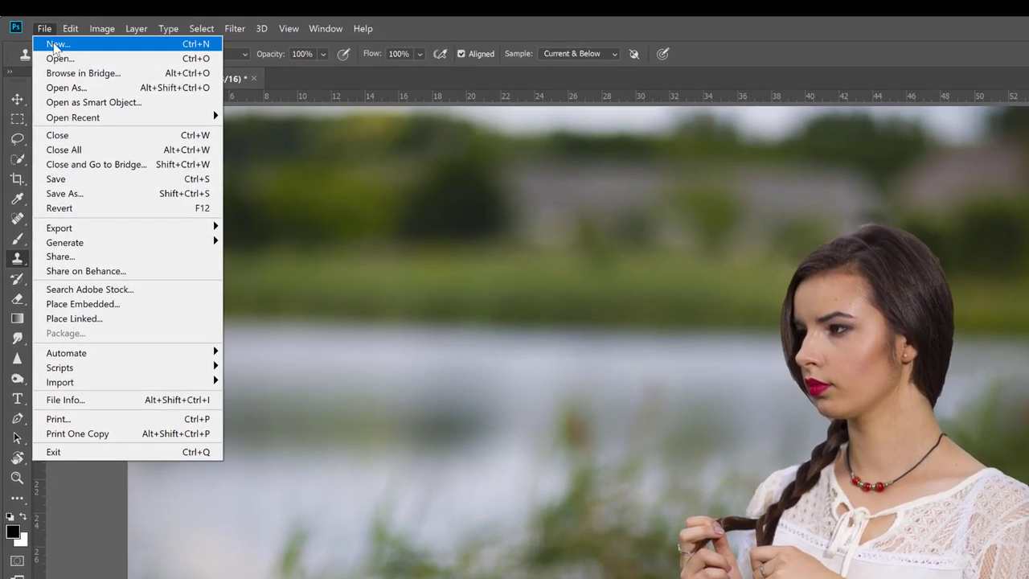
pyautogui.click(41, 35)
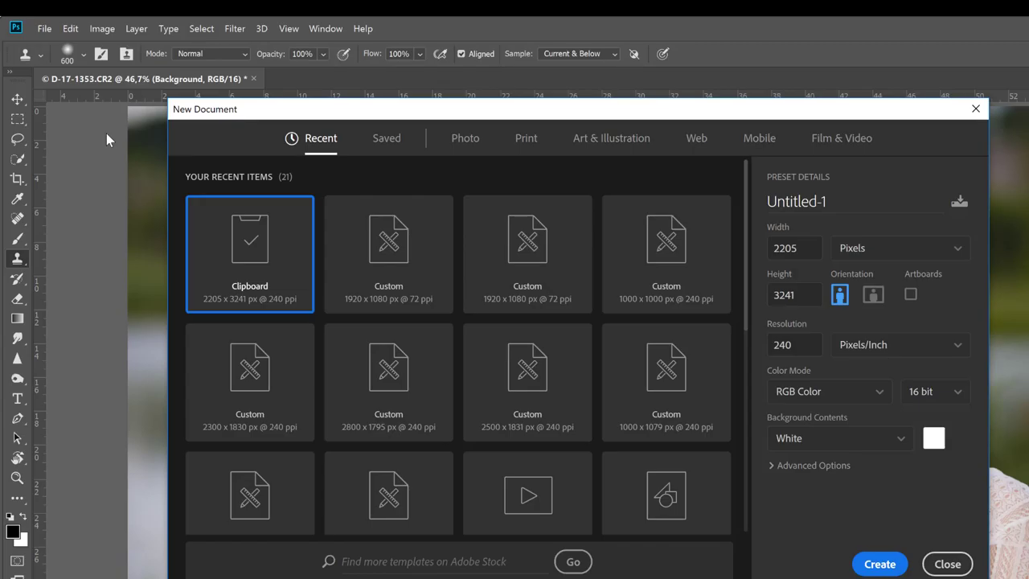
pyautogui.click(393, 253)
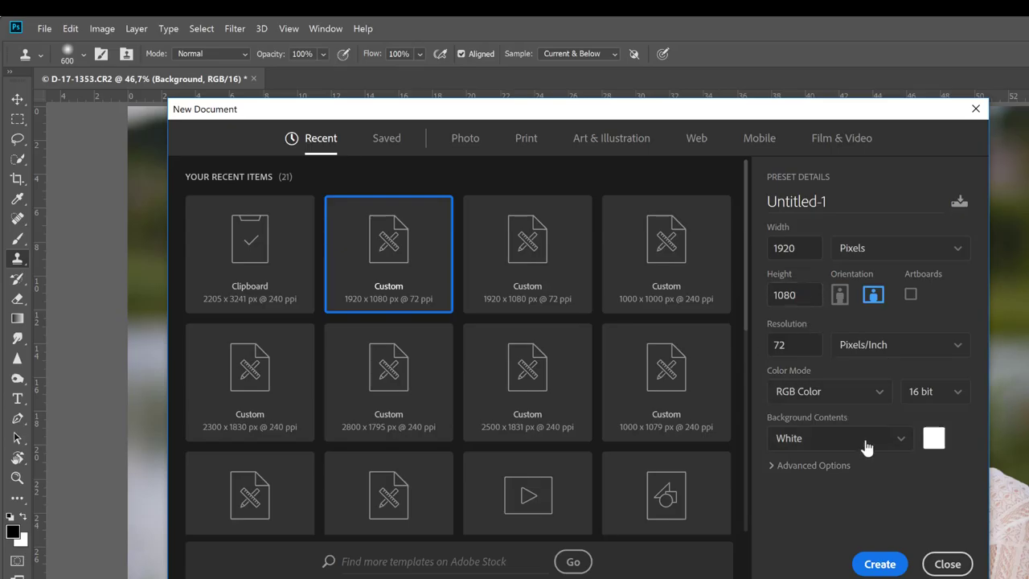
pyautogui.click(882, 563)
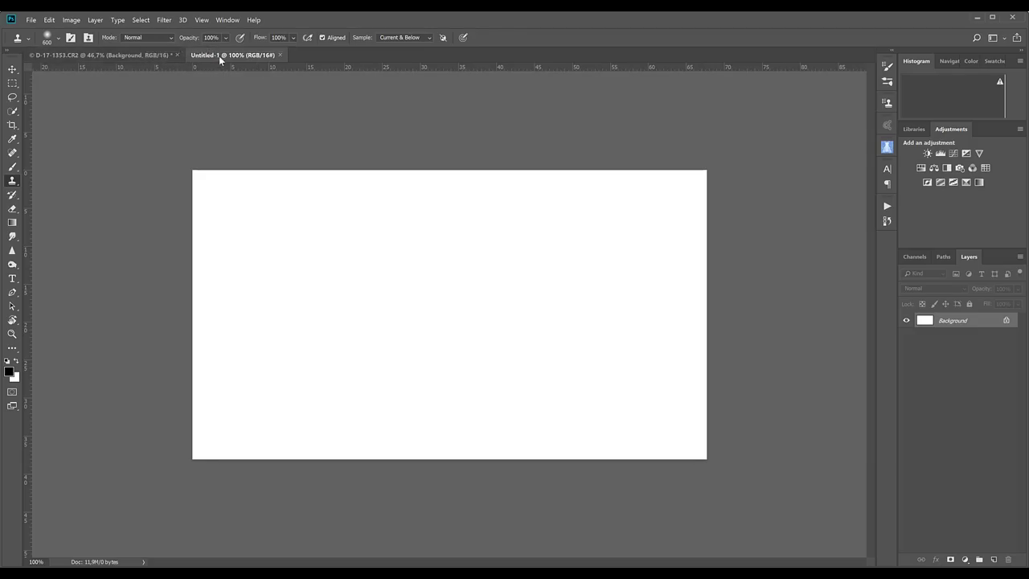
pyautogui.click(152, 54)
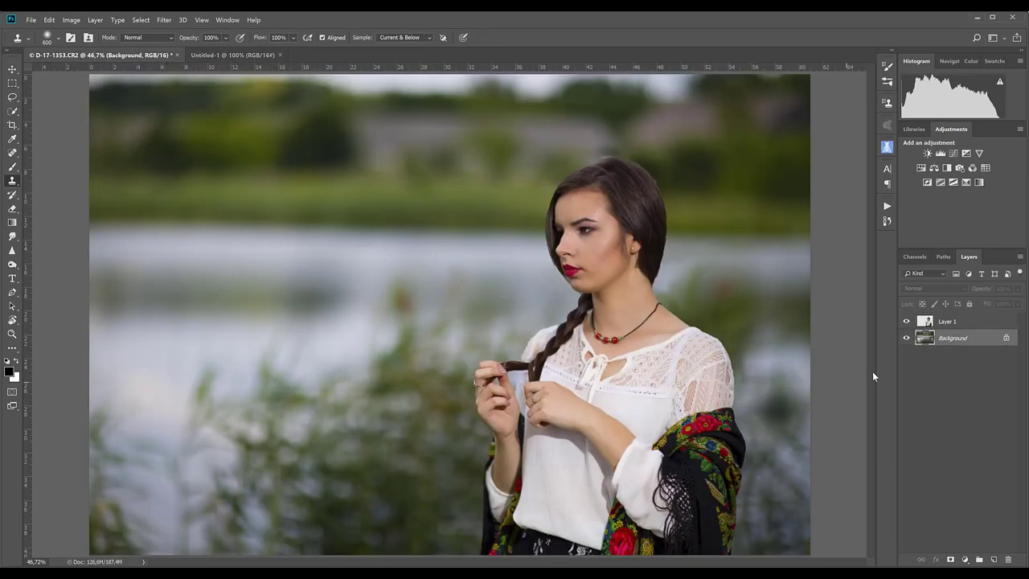
# Drag both photo layers into the Untitled-1 document and zoom out to see them
pyautogui.click(946, 323)
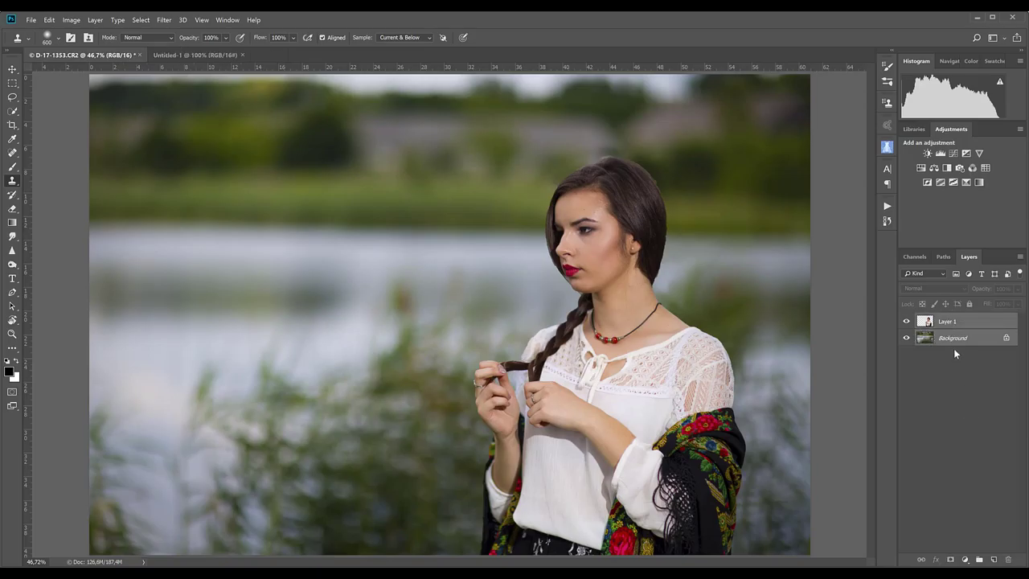
pyautogui.moveTo(954, 348); pyautogui.dragTo(496, 142)
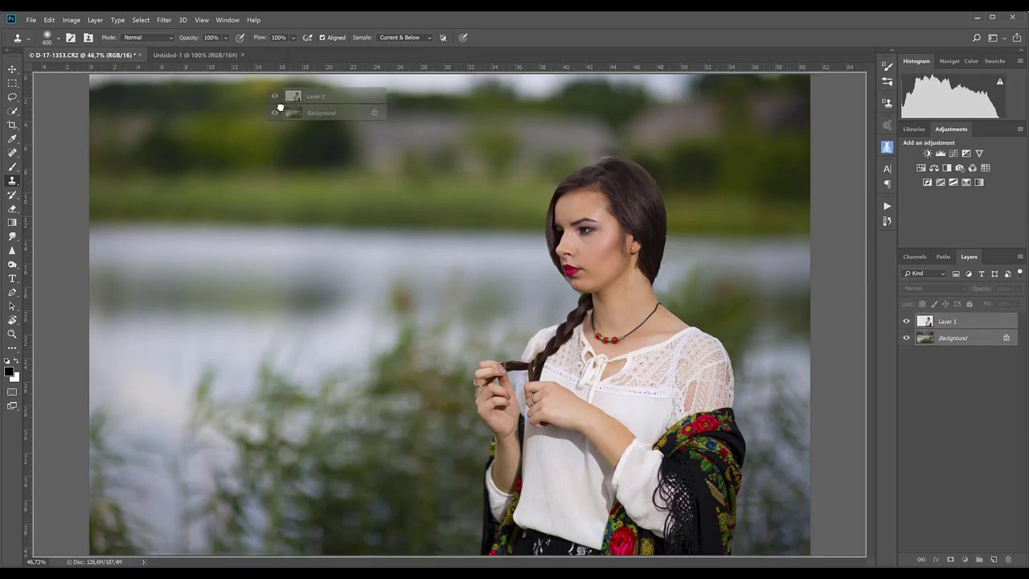
pyautogui.moveTo(496, 142)
pyautogui.mouseDown()
pyautogui.moveTo(225, 58)
pyautogui.moveTo(286, 209)
pyautogui.mouseUp()
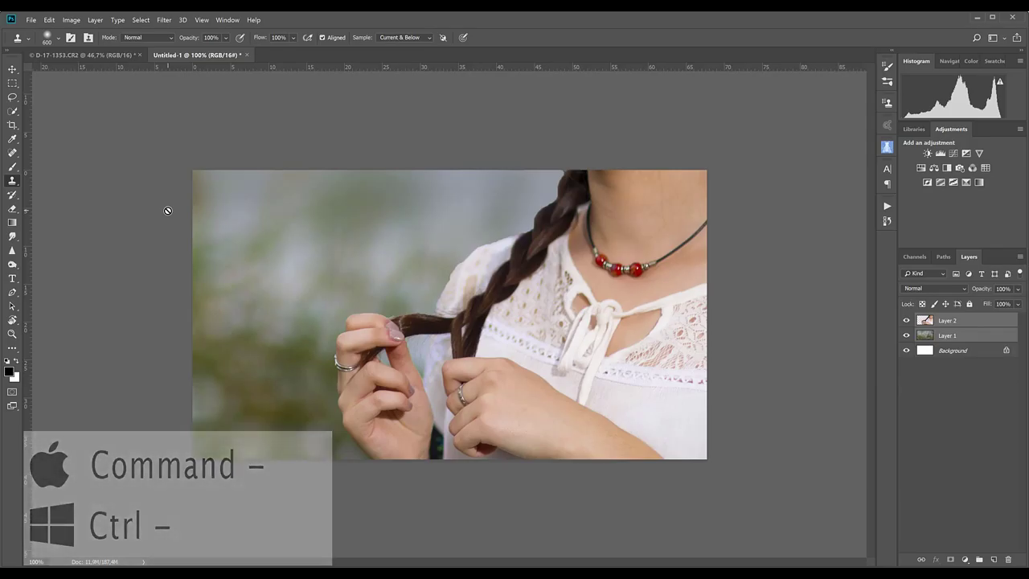
pyautogui.hotkey('ctrl', '-')
pyautogui.hotkey('ctrl', '-')
pyautogui.hotkey('ctrl', '-')
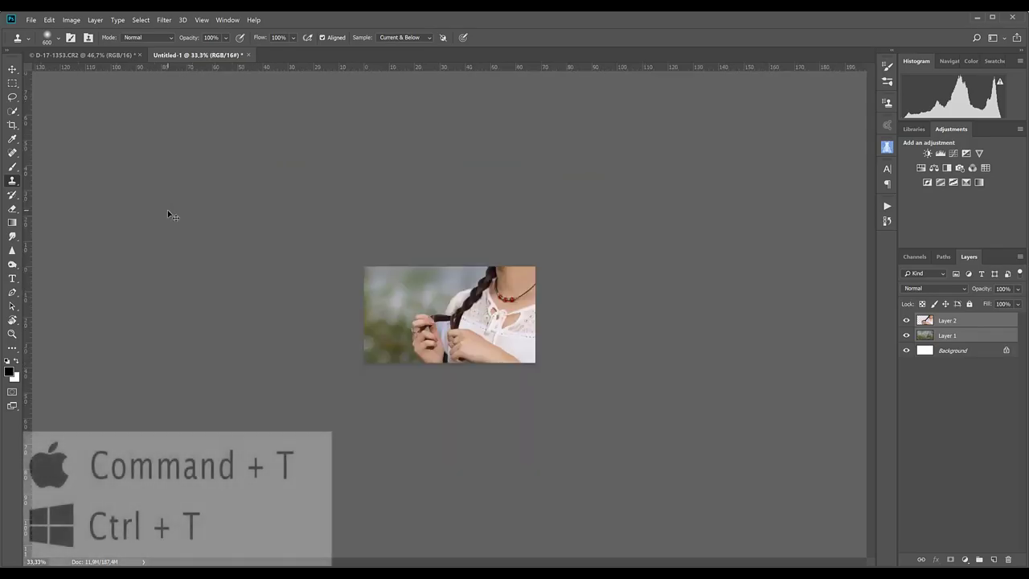
# Free Transform both layers down to about 33.6% so the photo fills the 1920×1080 frame
pyautogui.hotkey('ctrl', 't')
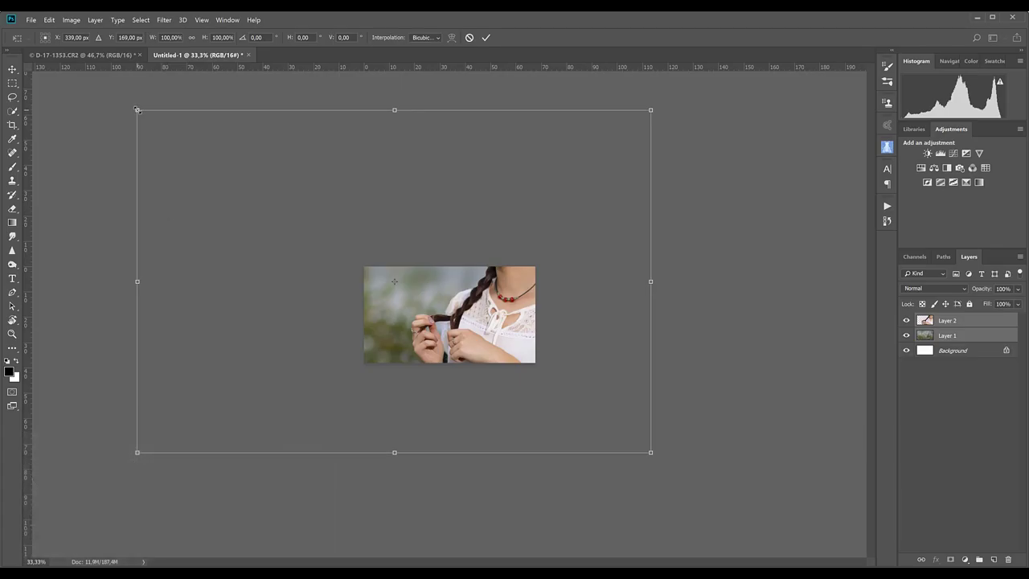
pyautogui.moveTo(138, 111); pyautogui.dragTo(358, 258)
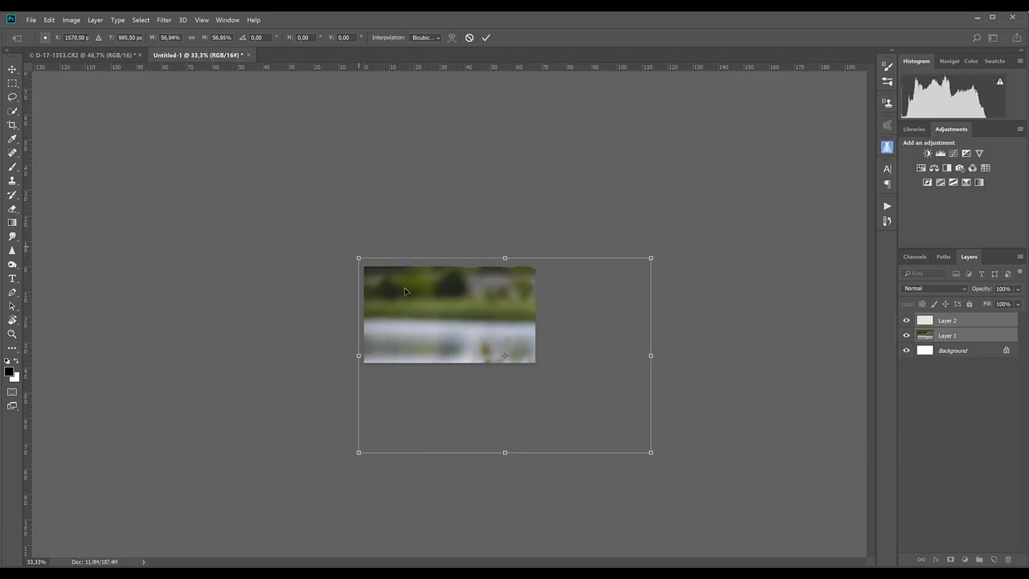
pyautogui.moveTo(566, 469); pyautogui.dragTo(538, 377)
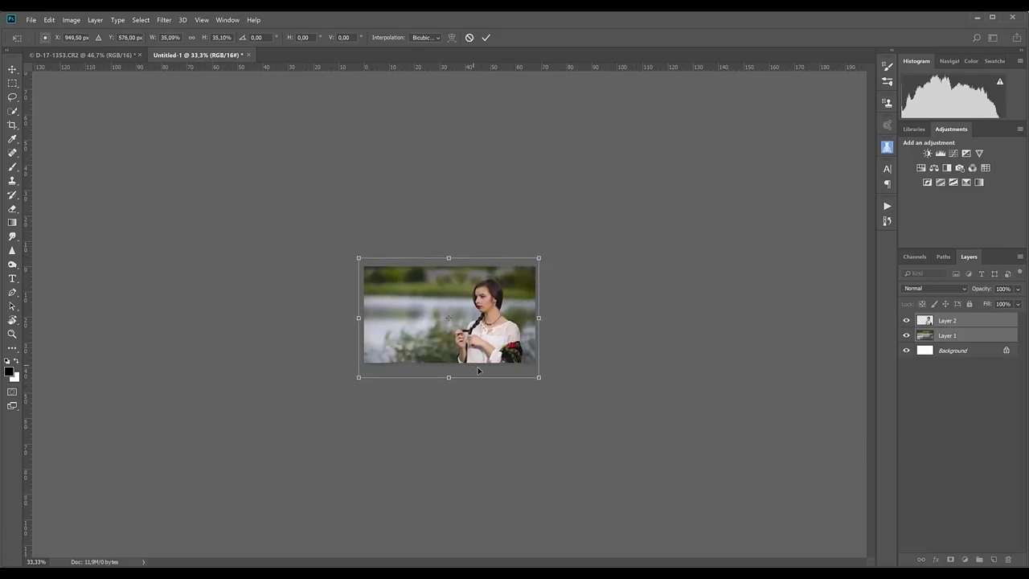
pyautogui.moveTo(500, 327); pyautogui.dragTo(506, 324)
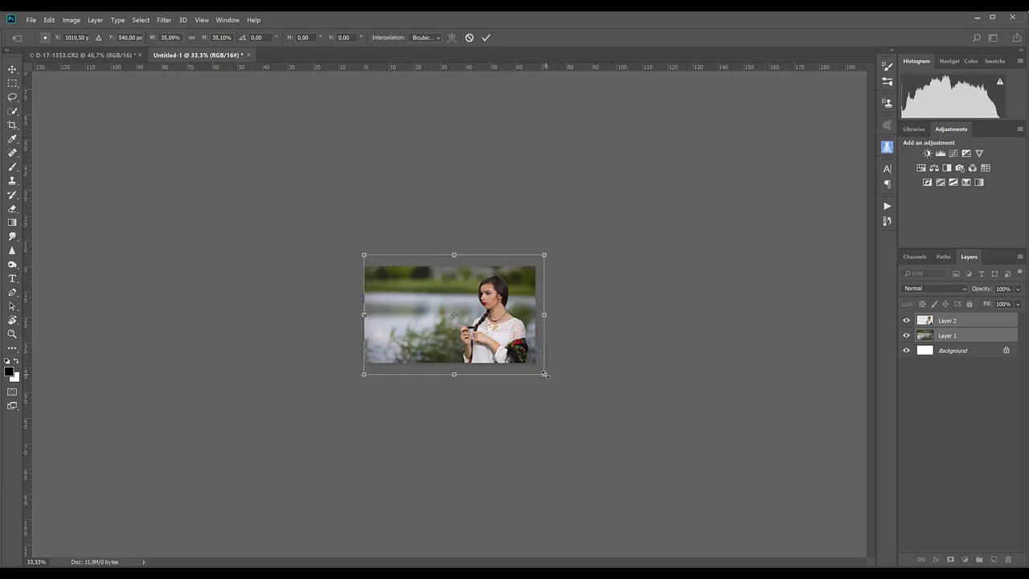
pyautogui.moveTo(545, 375); pyautogui.dragTo(538, 368)
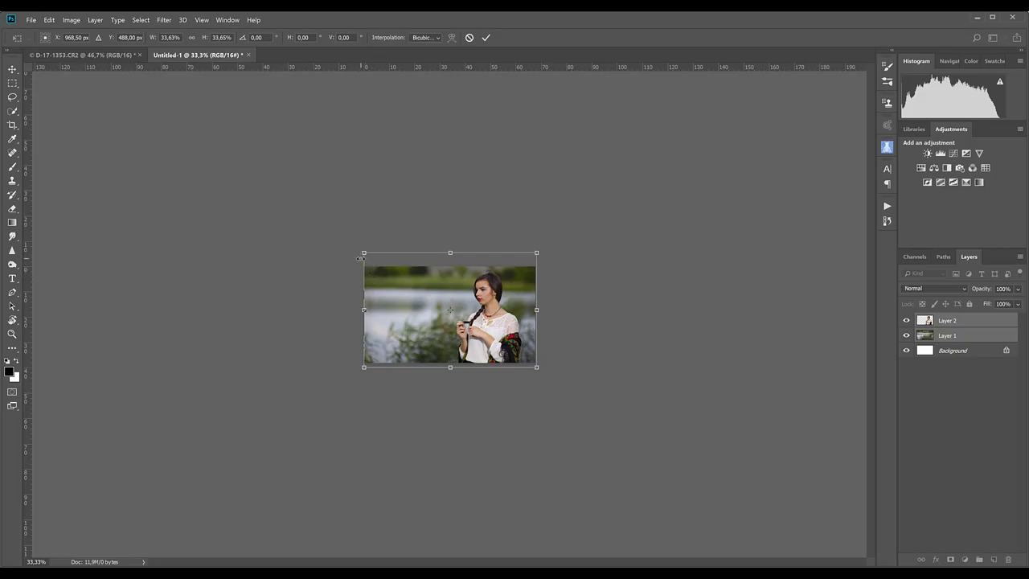
pyautogui.press('Return')
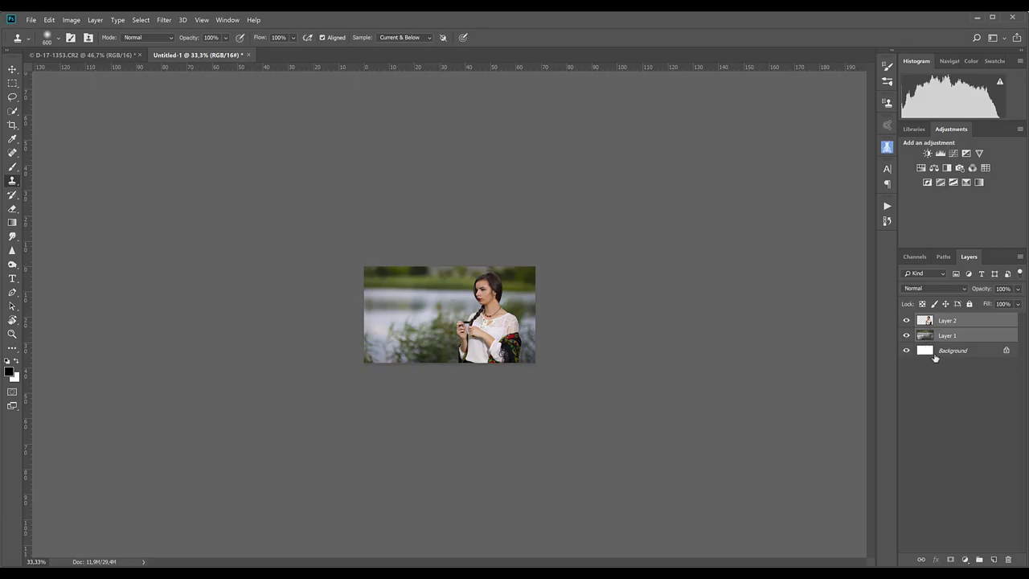
# Convert Layer 2 and then Layer 1 to Smart Objects from each layer's context menu
pyautogui.hotkey('alt', '.')
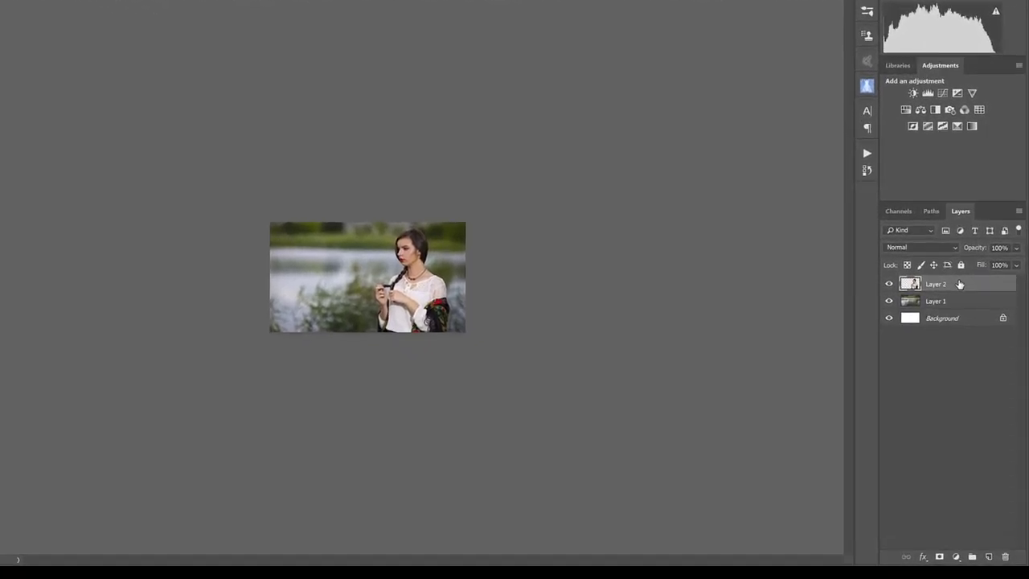
pyautogui.rightClick(957, 271)
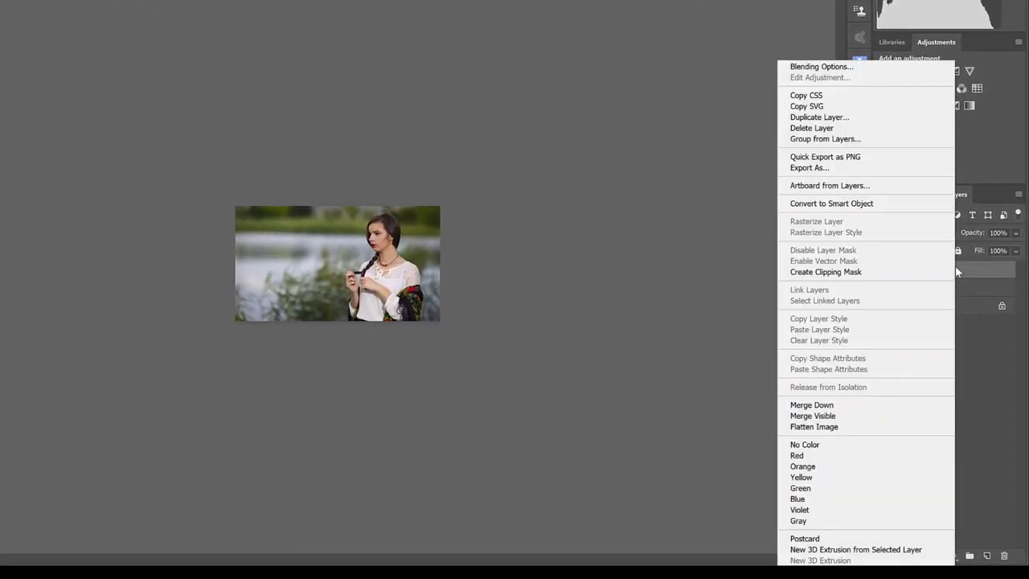
pyautogui.click(837, 204)
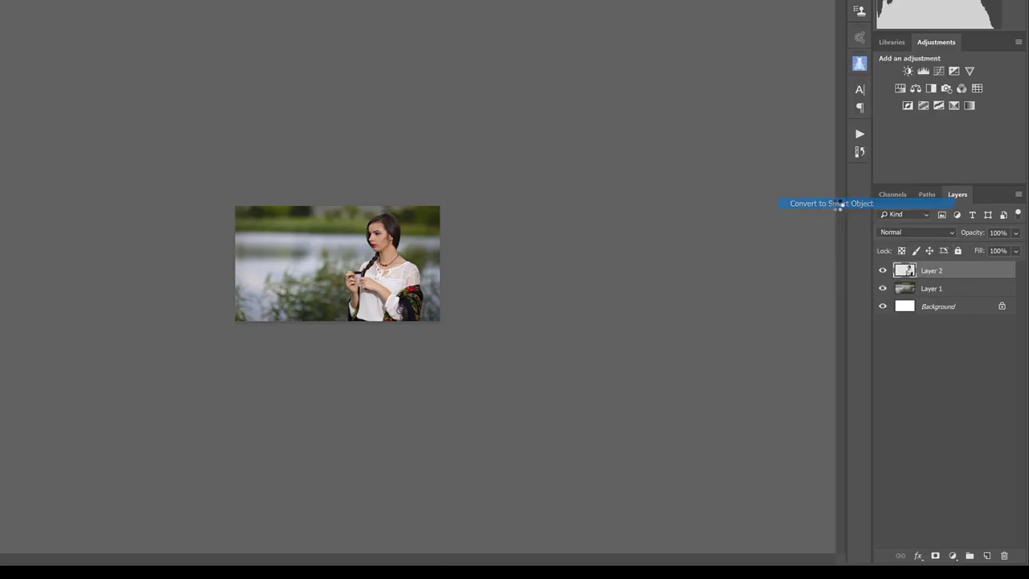
pyautogui.rightClick(957, 290)
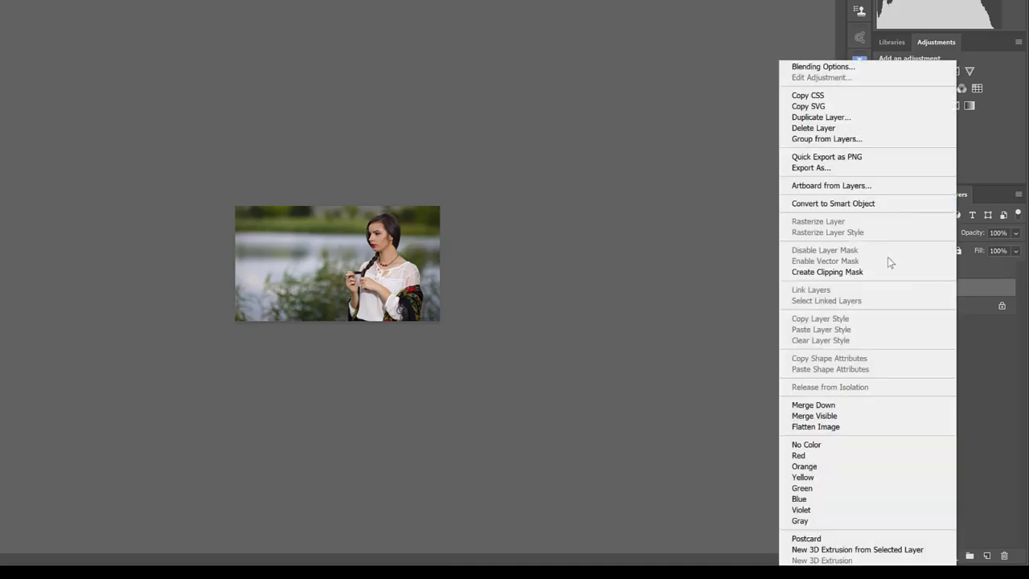
pyautogui.click(838, 205)
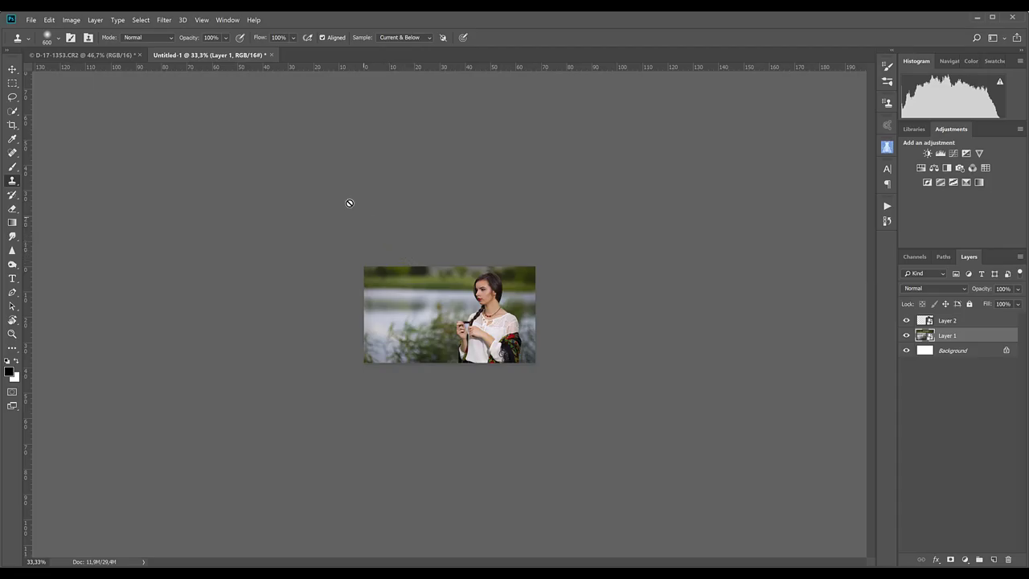
# Show the Timeline, keyframe Layer 1's Transform at frame 0, and move the playhead to the clip's end
pyautogui.click(226, 21)
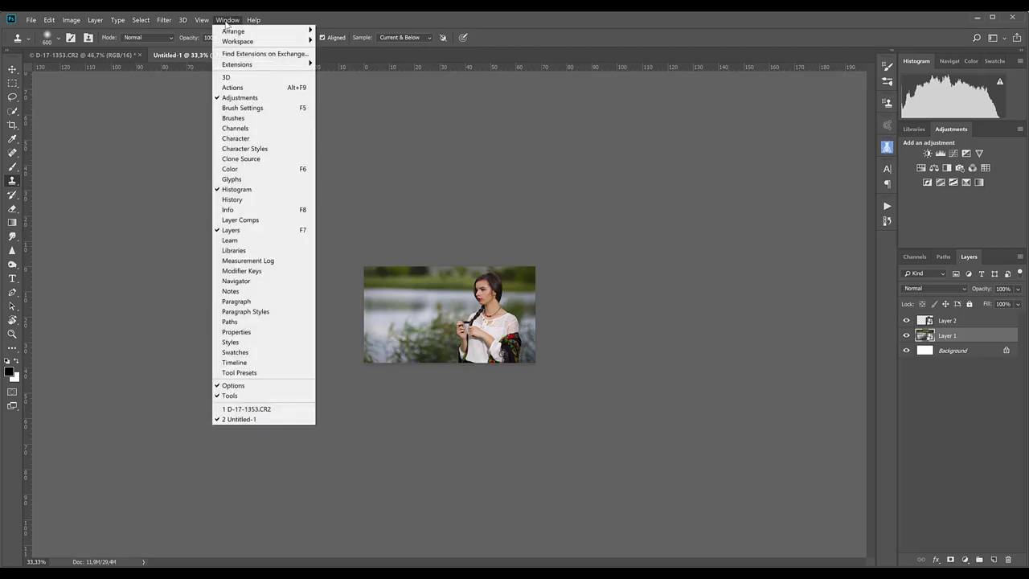
pyautogui.click(233, 362)
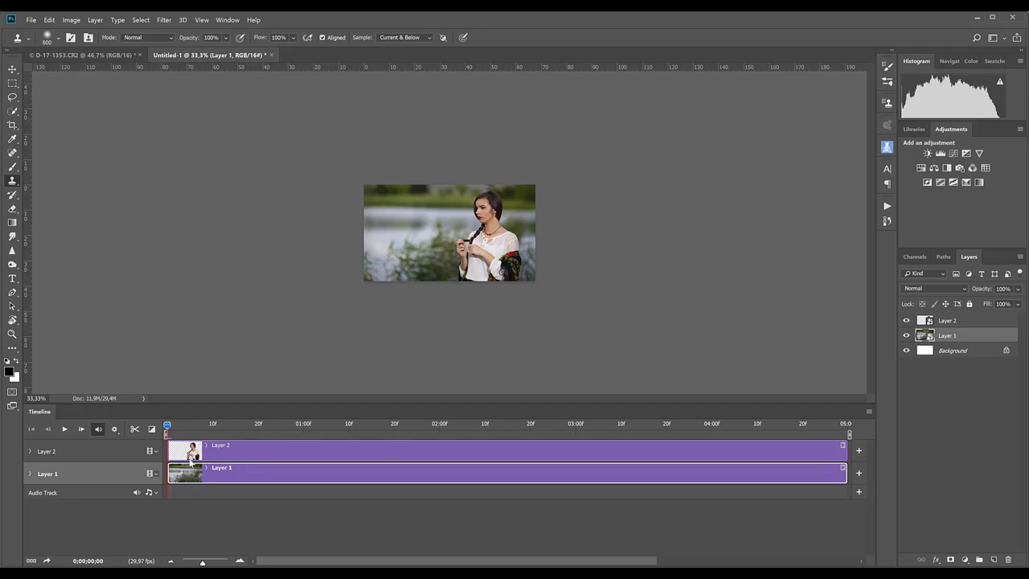
pyautogui.click(30, 474)
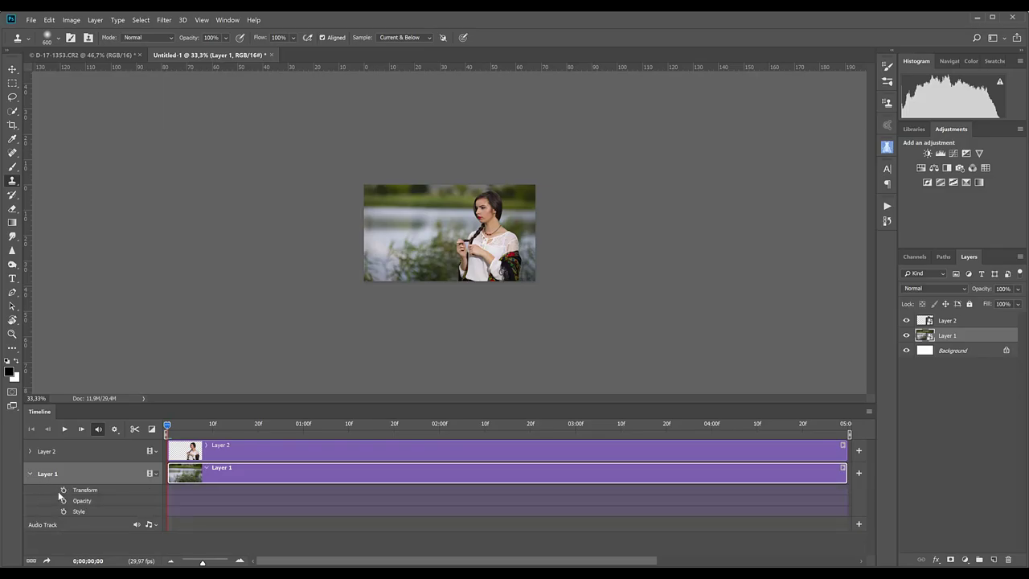
pyautogui.click(63, 490)
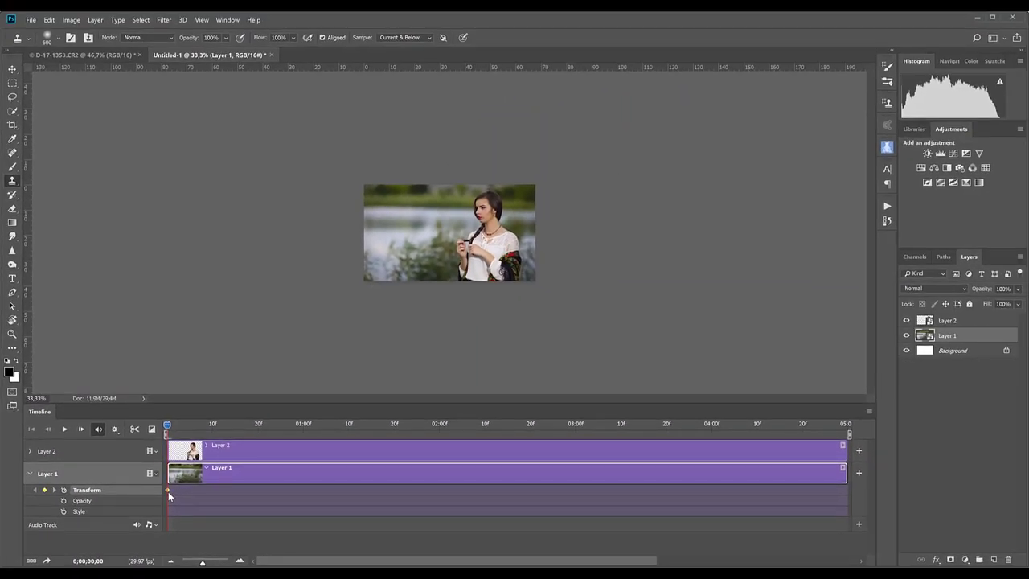
pyautogui.moveTo(224, 426); pyautogui.dragTo(370, 426)
pyautogui.moveTo(434, 439); pyautogui.dragTo(696, 452)
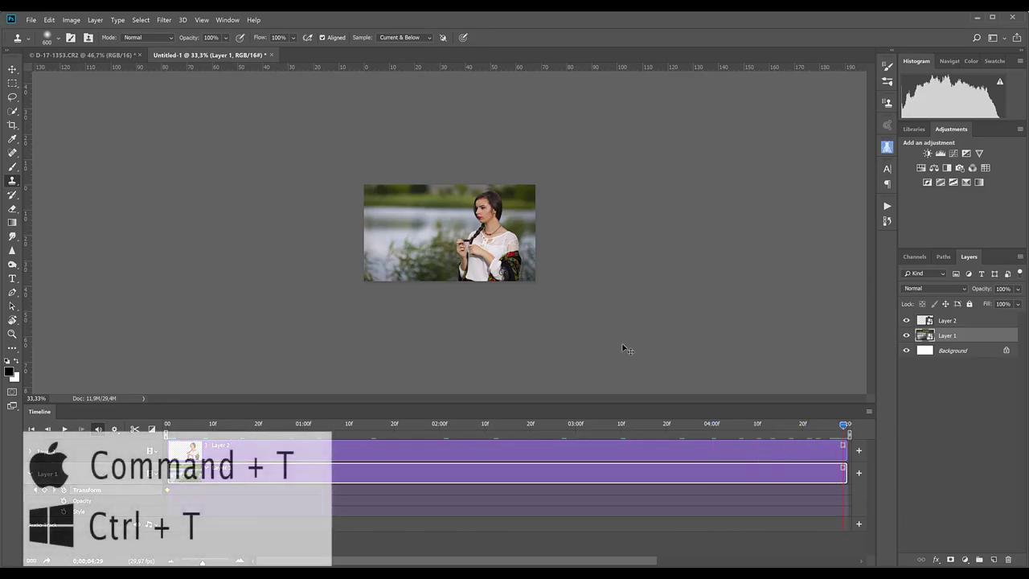
# Scale Layer 1 to 175% at 0;00;04;29, preview the zoom, and return the playhead to 0
pyautogui.hotkey('ctrl', 't')
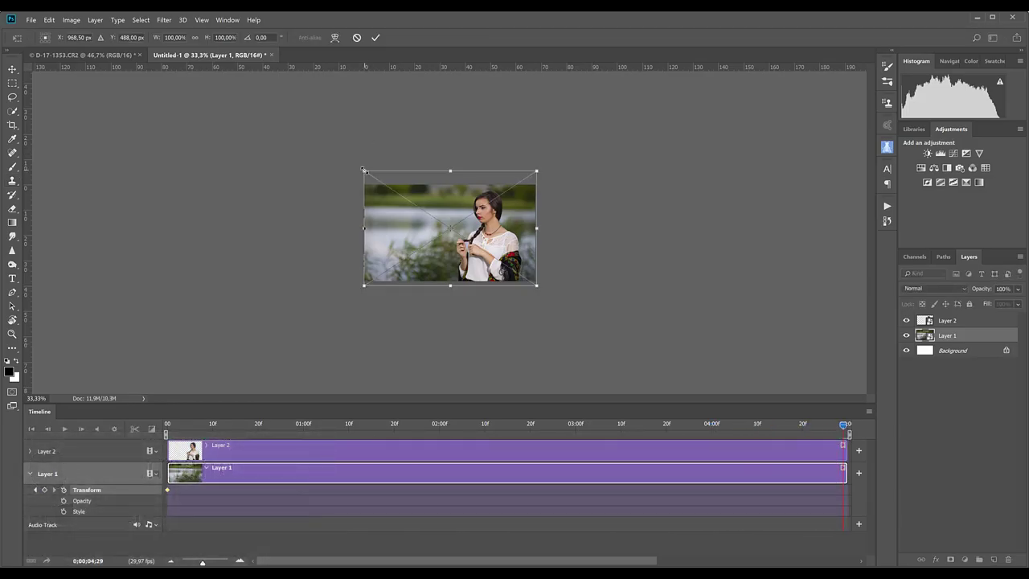
pyautogui.moveTo(363, 171); pyautogui.dragTo(248, 93)
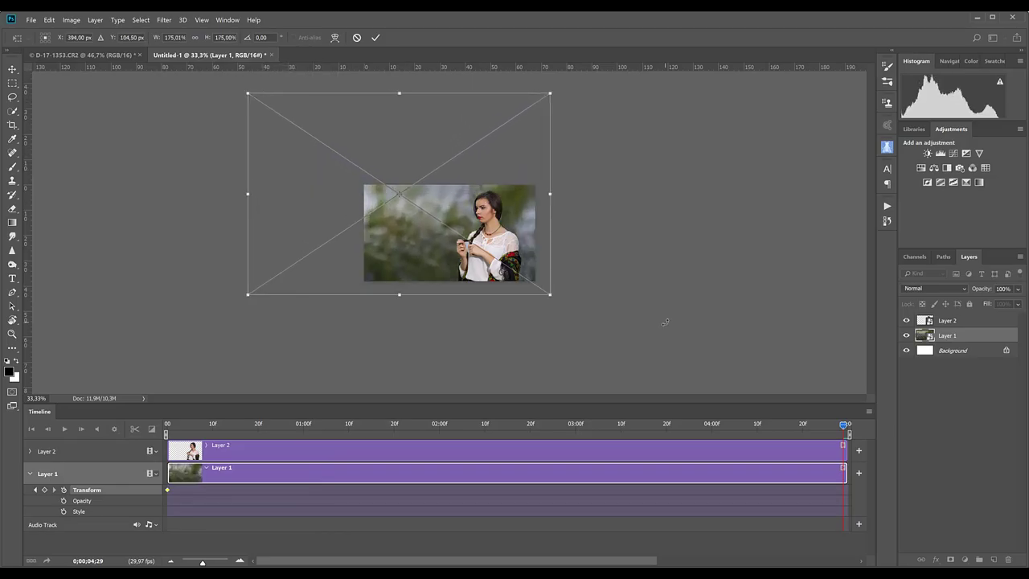
pyautogui.press('Return')
pyautogui.press('s')
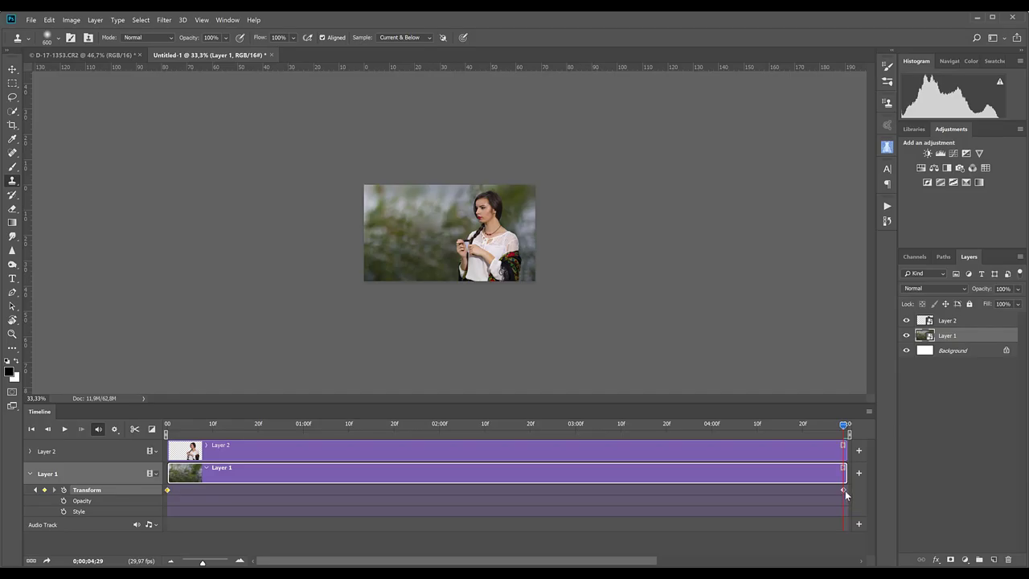
pyautogui.click(64, 429)
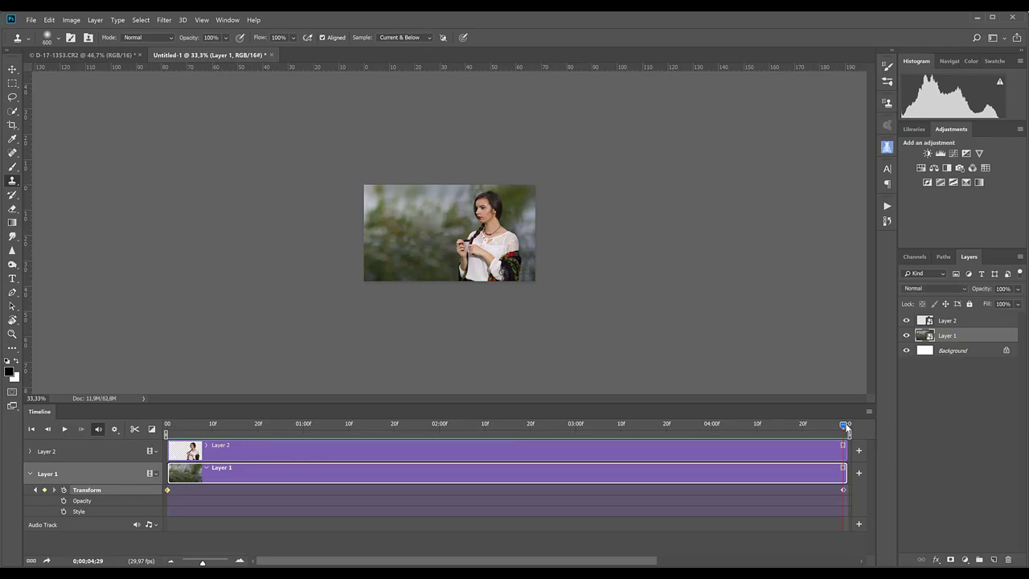
pyautogui.moveTo(629, 426)
pyautogui.mouseDown()
pyautogui.moveTo(271, 426)
pyautogui.moveTo(151, 444)
pyautogui.mouseUp()
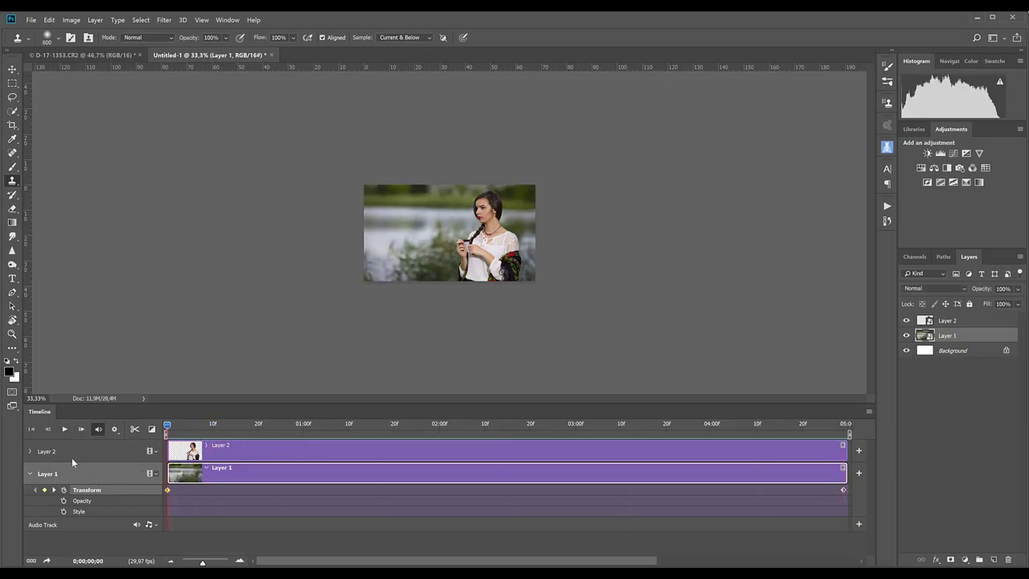
# Keyframe Layer 2's Transform at frame 0, then shrink the woman to about 96% at the end
pyautogui.click(29, 451)
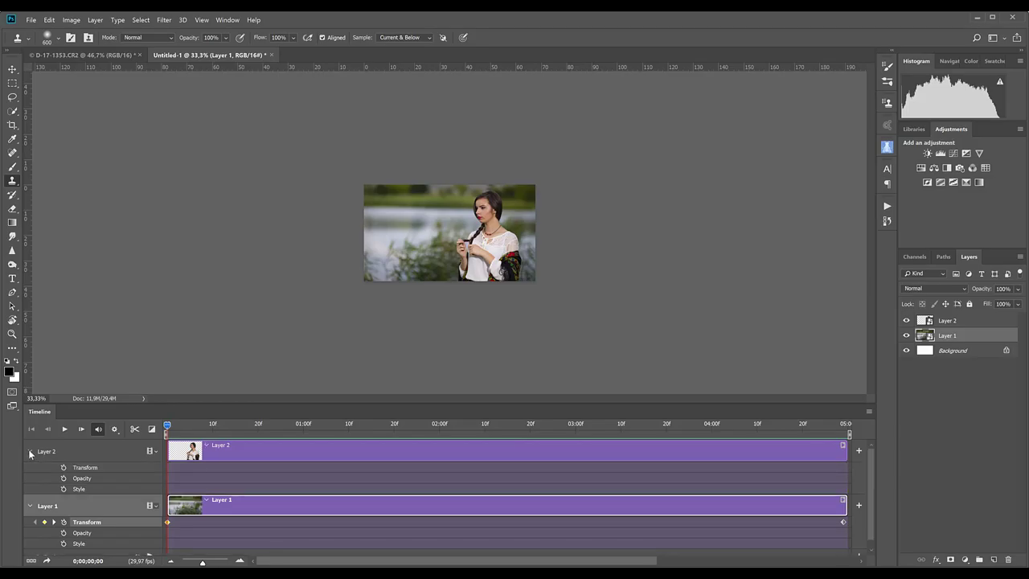
pyautogui.click(64, 470)
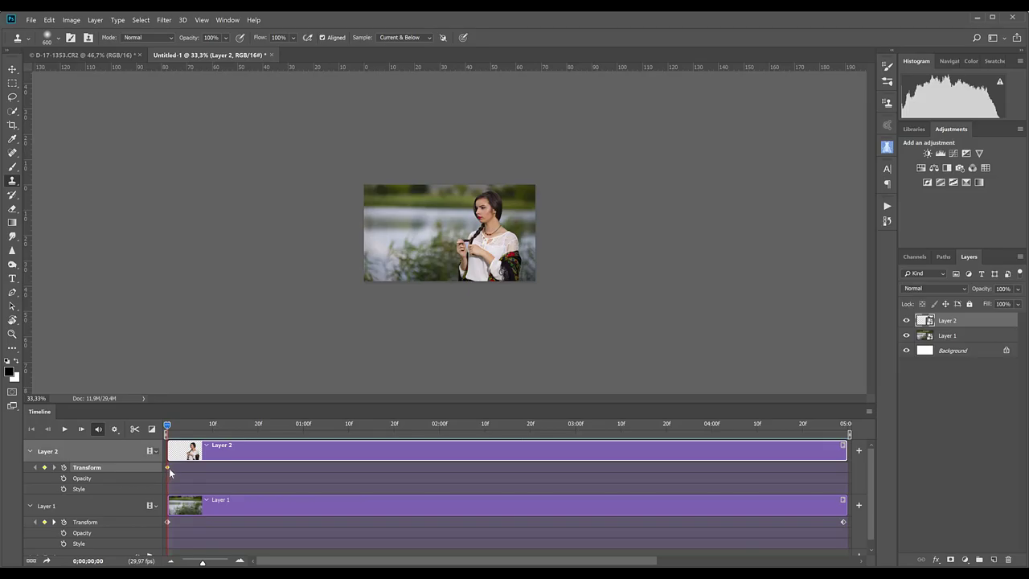
pyautogui.moveTo(166, 424); pyautogui.dragTo(855, 426)
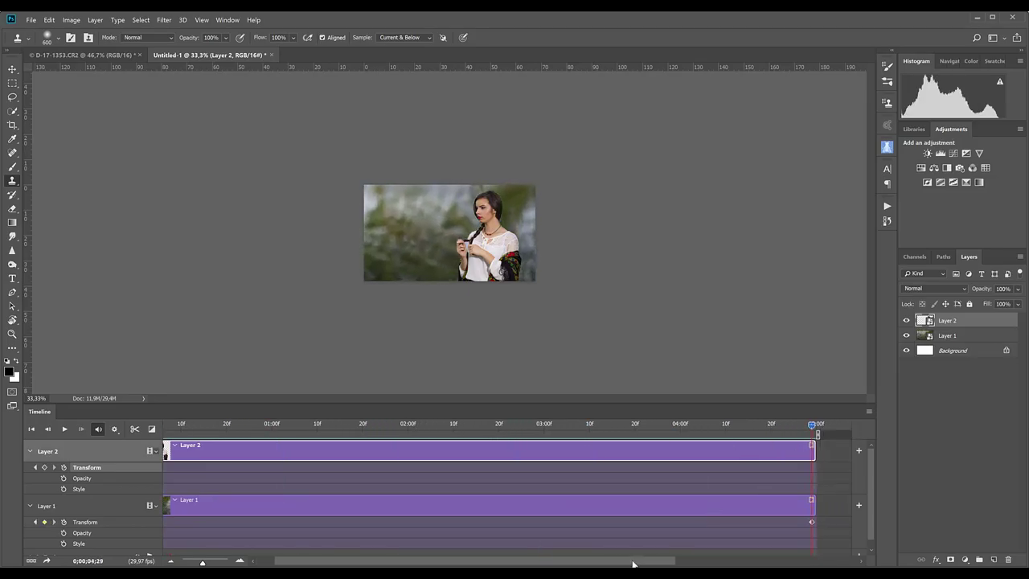
pyautogui.moveTo(632, 560); pyautogui.dragTo(584, 563)
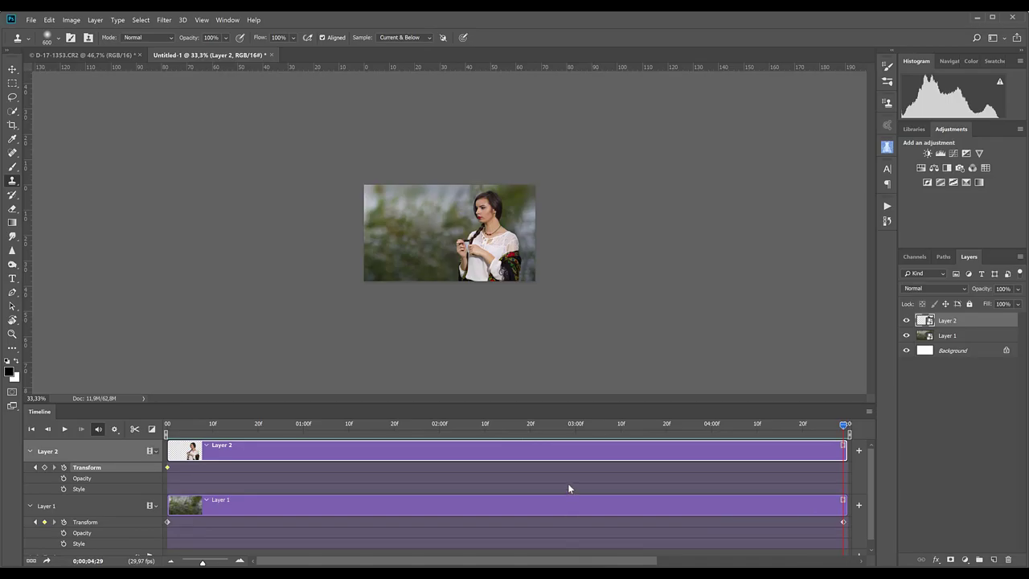
pyautogui.hotkey('ctrl', 't')
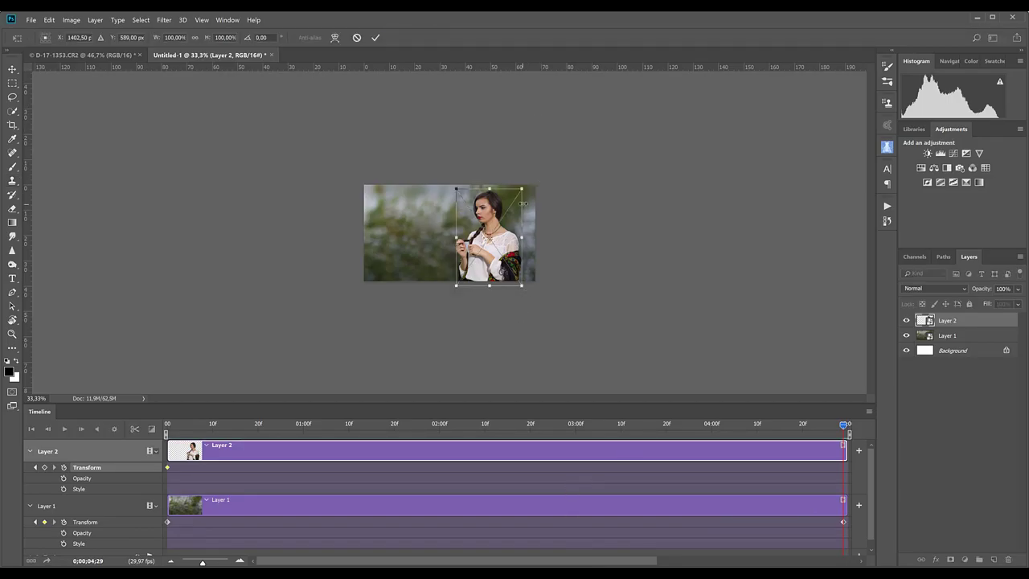
pyautogui.moveTo(522, 189); pyautogui.dragTo(514, 200)
pyautogui.press('Return')
# Preview the animation, readjust the woman's end size to about 92%, and rewind to frame 0
pyautogui.click(63, 428)
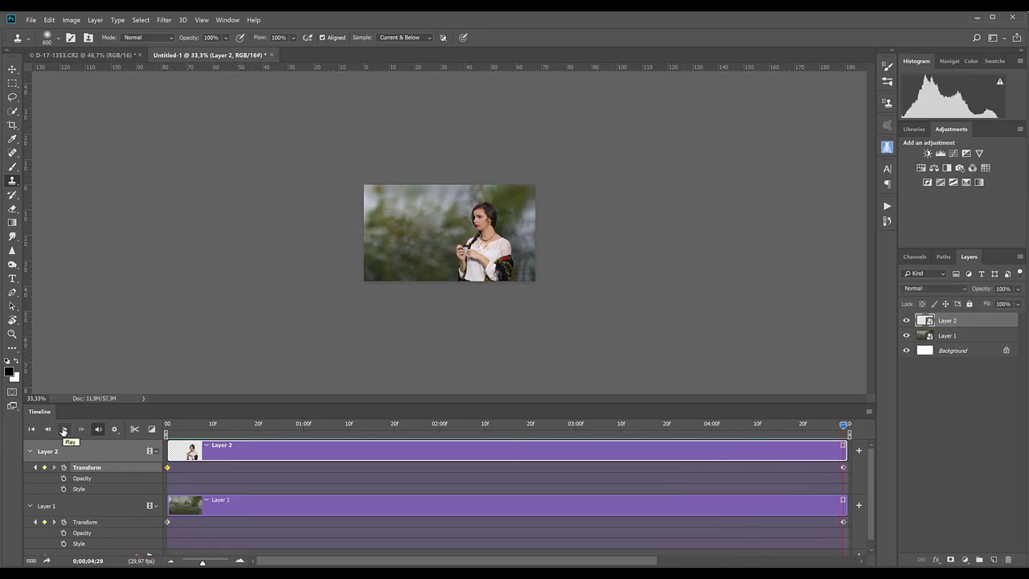
pyautogui.click(64, 429)
pyautogui.hotkey('ctrl', 't')
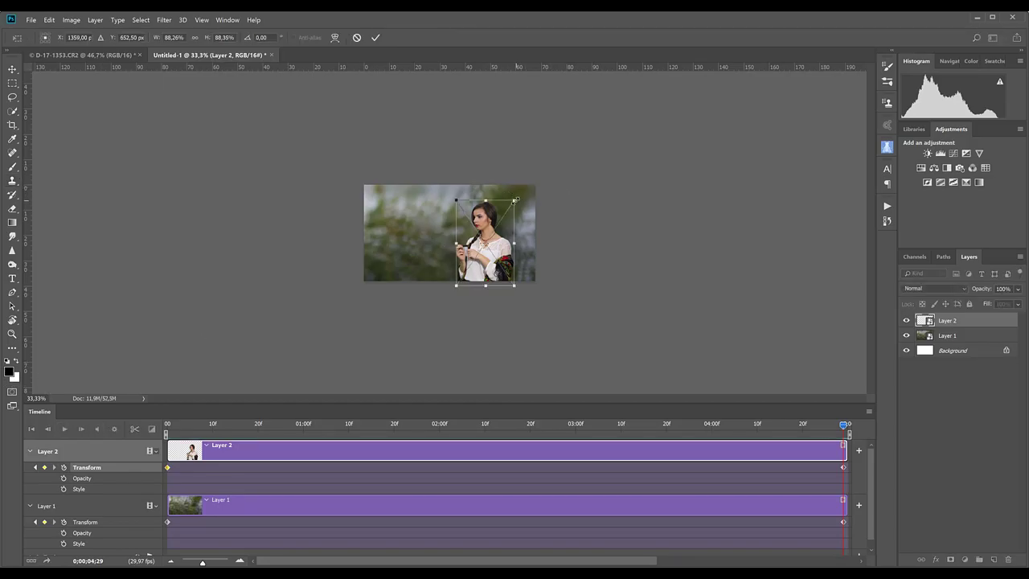
pyautogui.moveTo(515, 198); pyautogui.dragTo(520, 196)
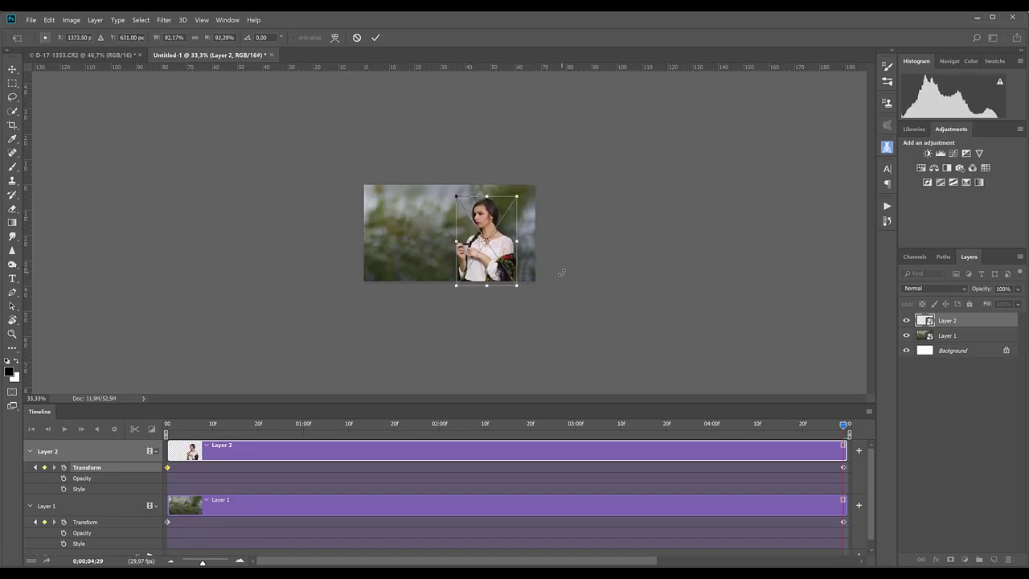
pyautogui.press('Return')
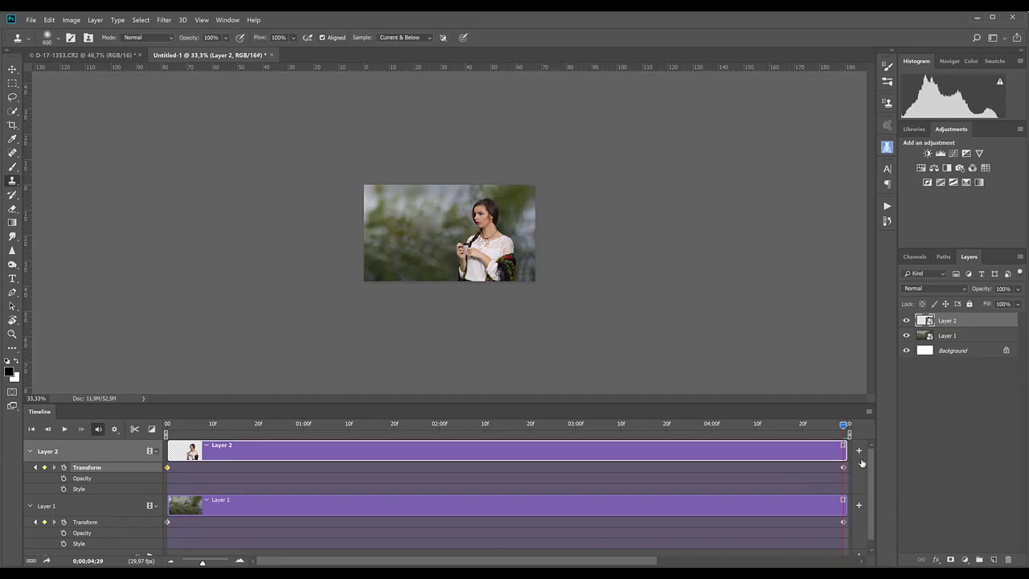
pyautogui.moveTo(825, 431); pyautogui.dragTo(167, 426)
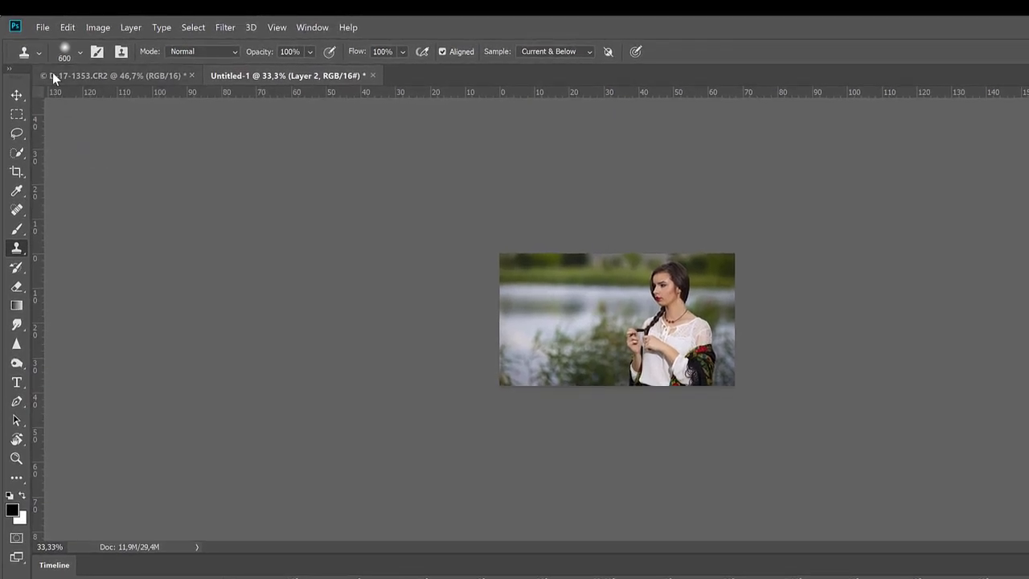
# Open Render Video from File > Export with the Desktop (Pulpit) as the output folder
pyautogui.click(41, 29)
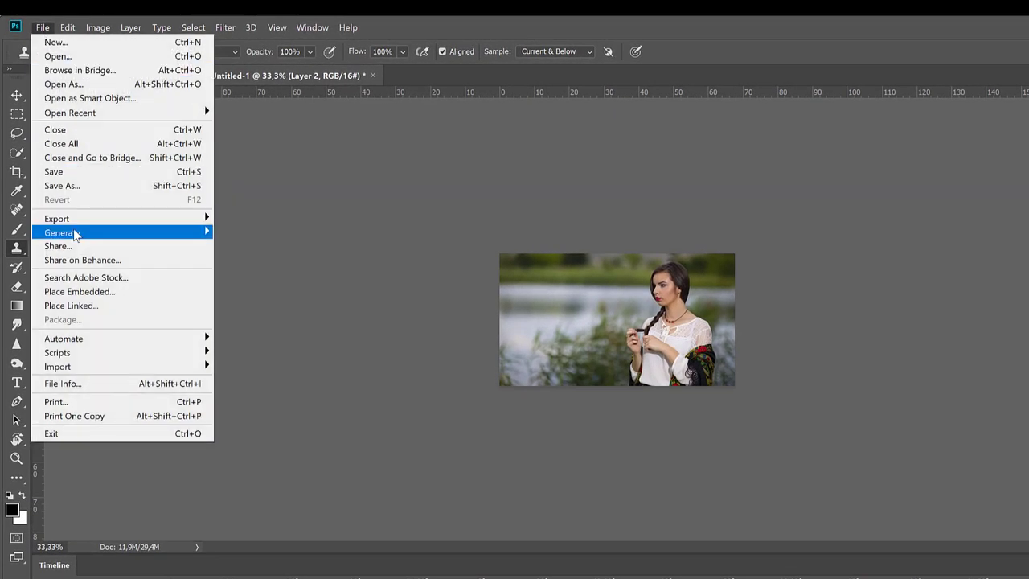
pyautogui.moveTo(57, 218)
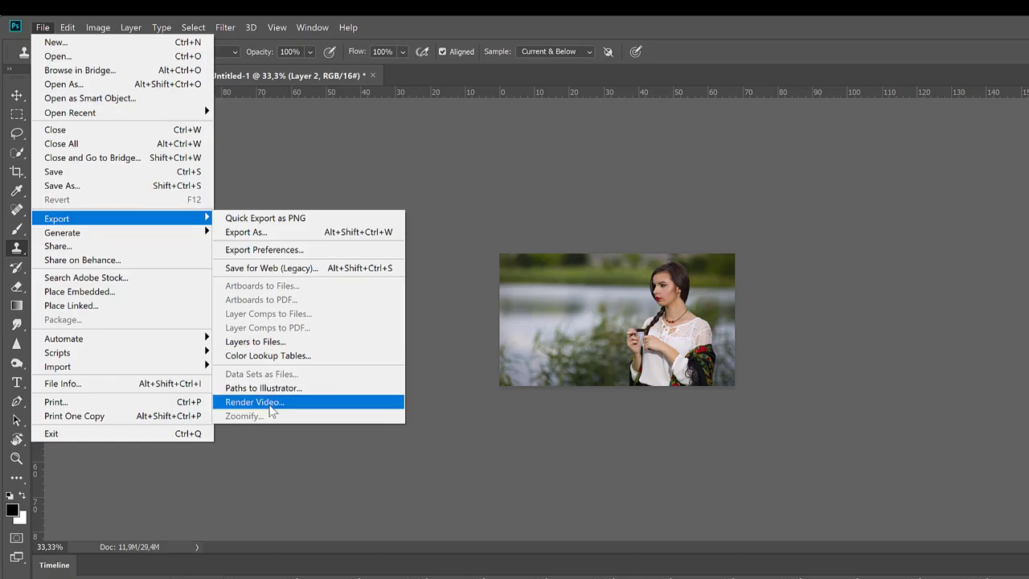
pyautogui.click(272, 409)
pyautogui.click(503, 208)
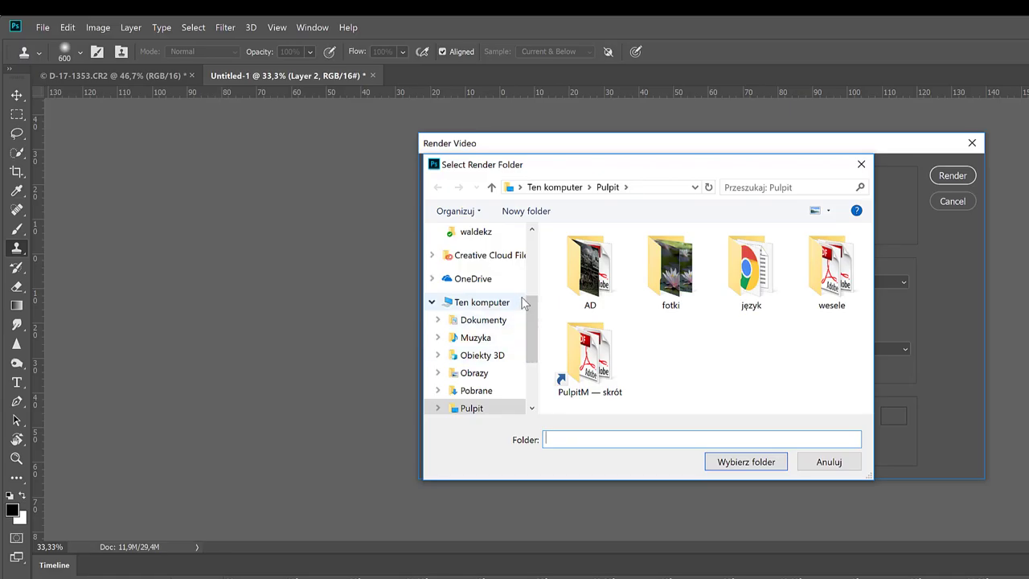
pyautogui.click(472, 408)
pyautogui.click(744, 461)
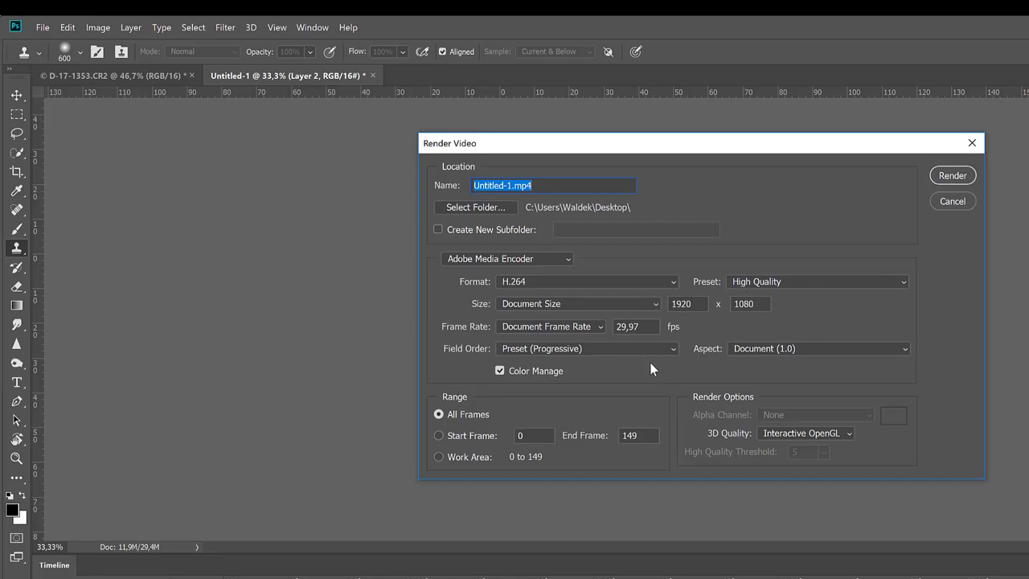
# Render Untitled-1.mp4 as H.264 High Quality at document frame rate, replacing the existing file
pyautogui.click(850, 281)
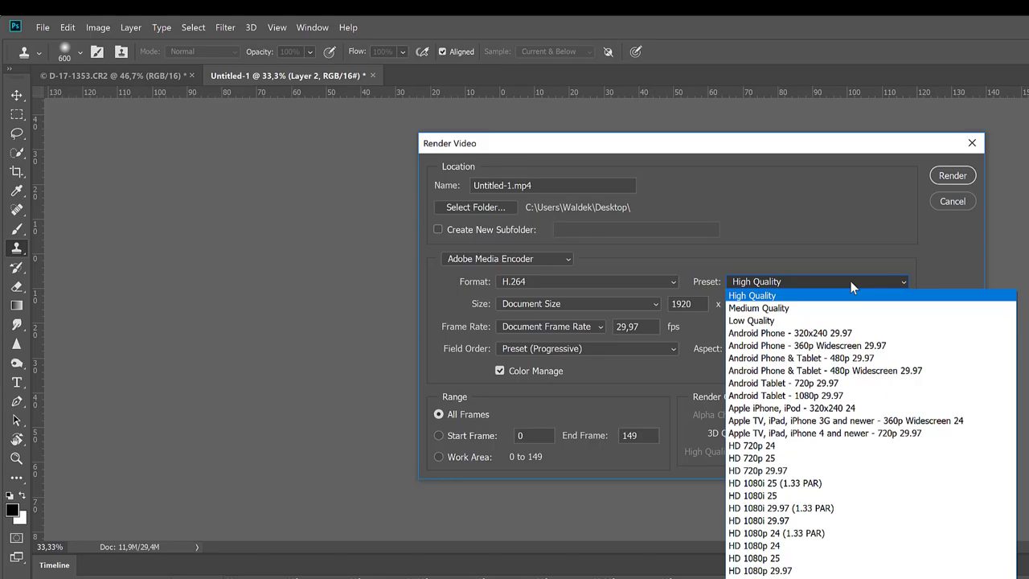
pyautogui.click(851, 266)
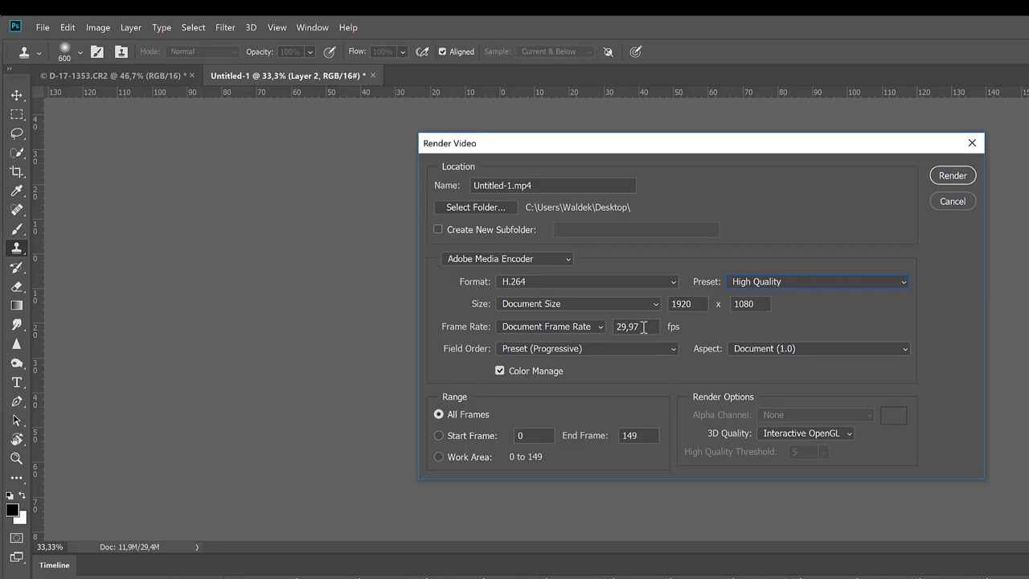
pyautogui.click(598, 327)
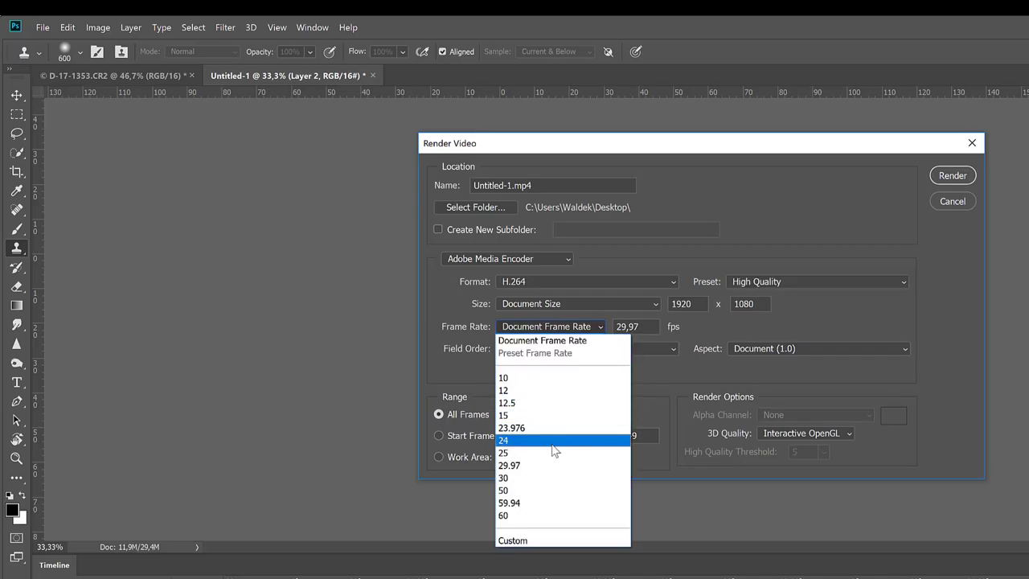
pyautogui.click(446, 299)
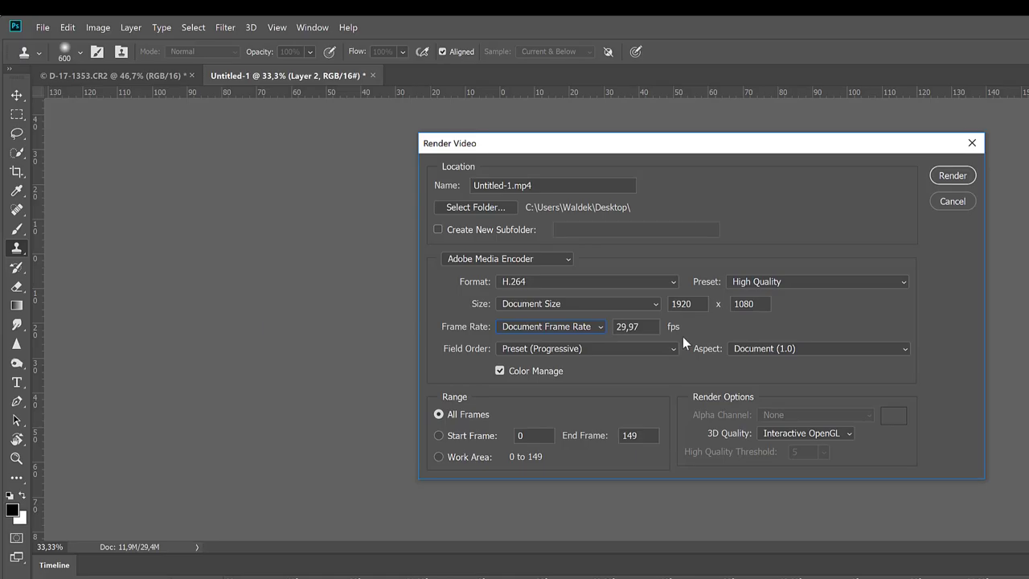
pyautogui.click(951, 175)
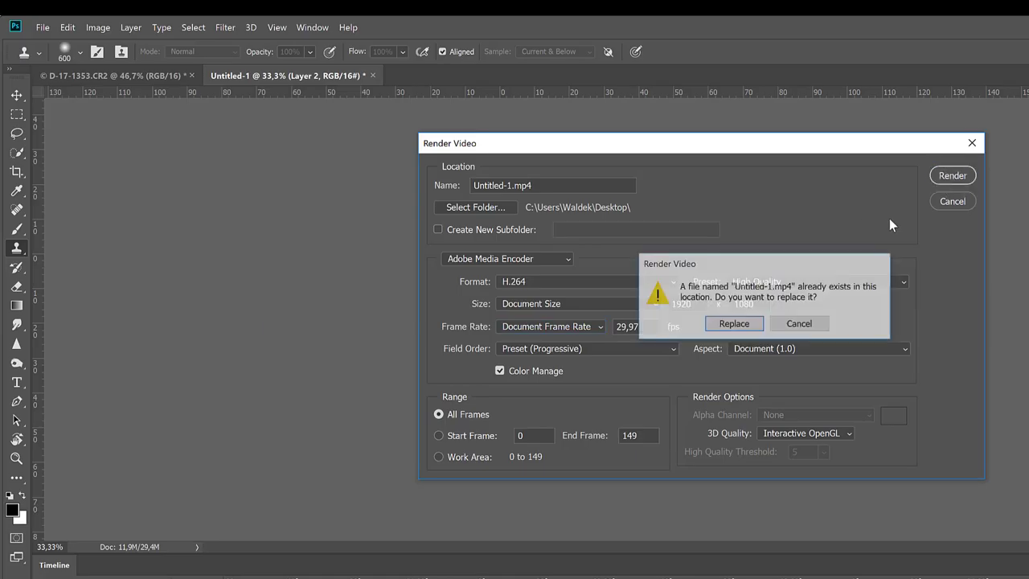
pyautogui.click(731, 324)
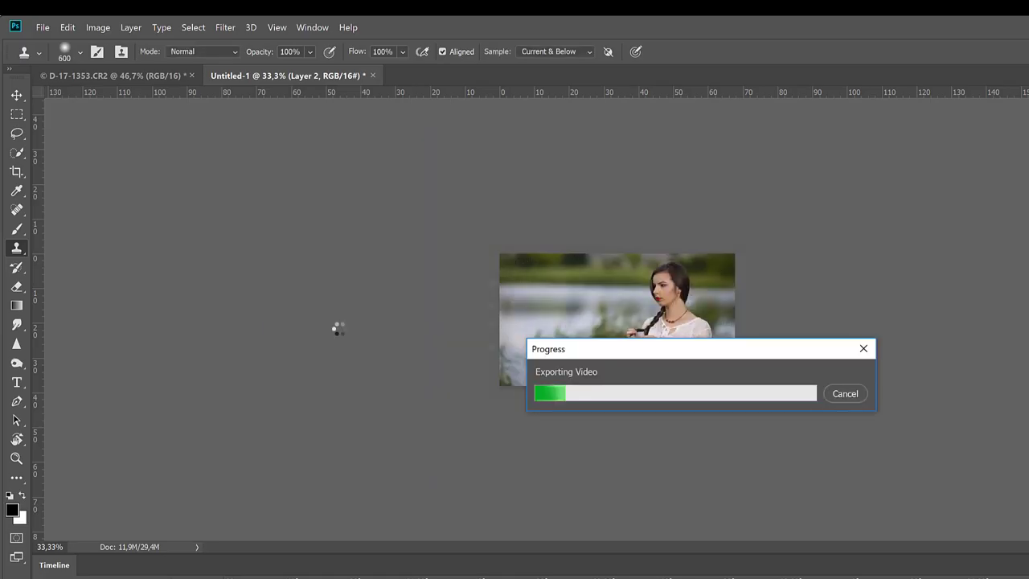